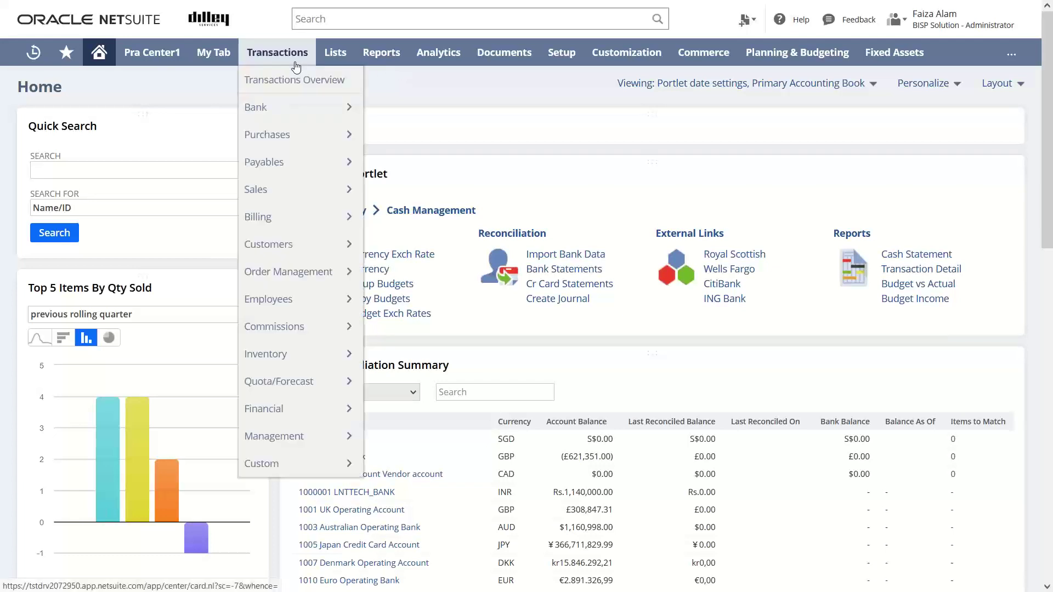
Start a new vendor record from Lists > Relationships > Vendors > New.
{"action": "mouse_move", "coordinate": [329, 59]}
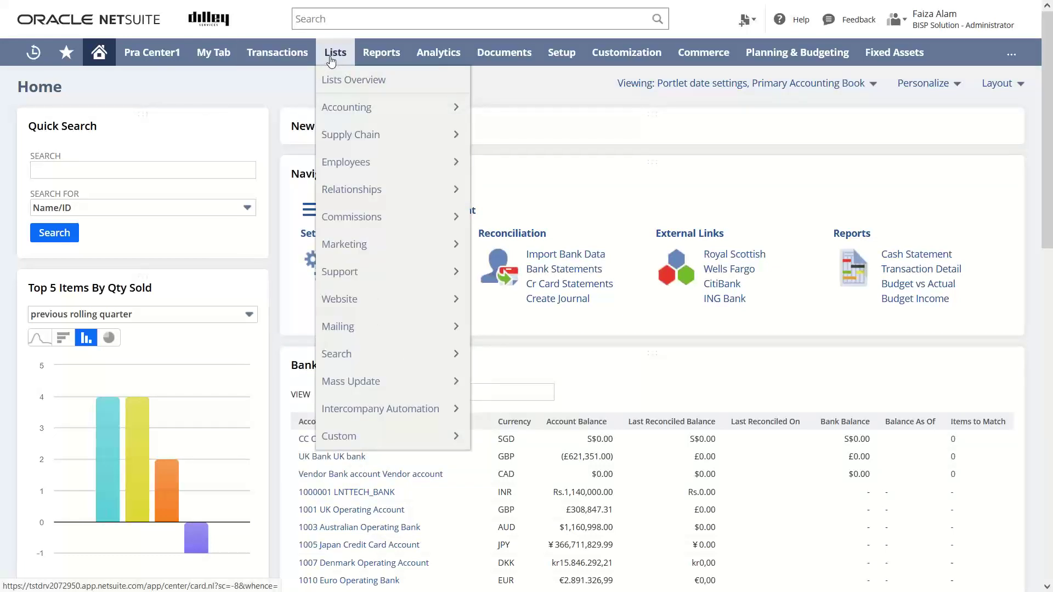
{"action": "mouse_move", "coordinate": [333, 202]}
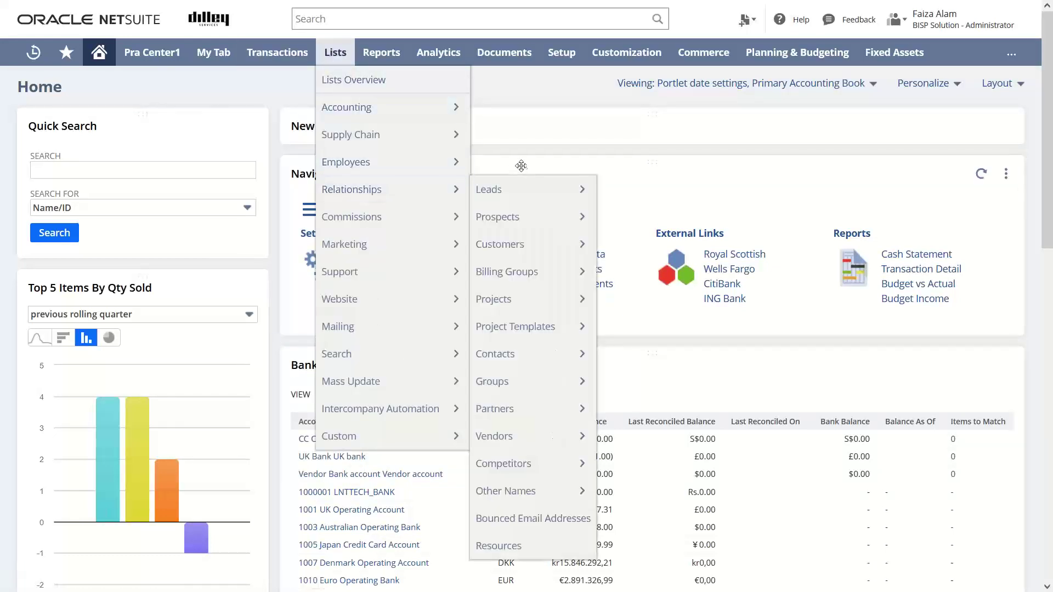
{"action": "mouse_move", "coordinate": [523, 441]}
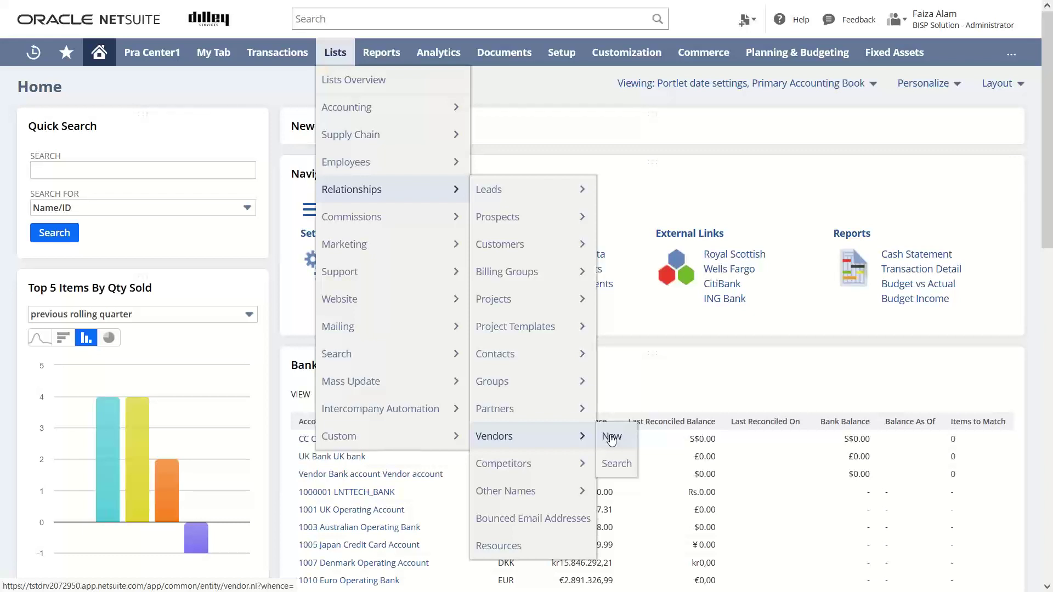
{"action": "left_click", "coordinate": [612, 437]}
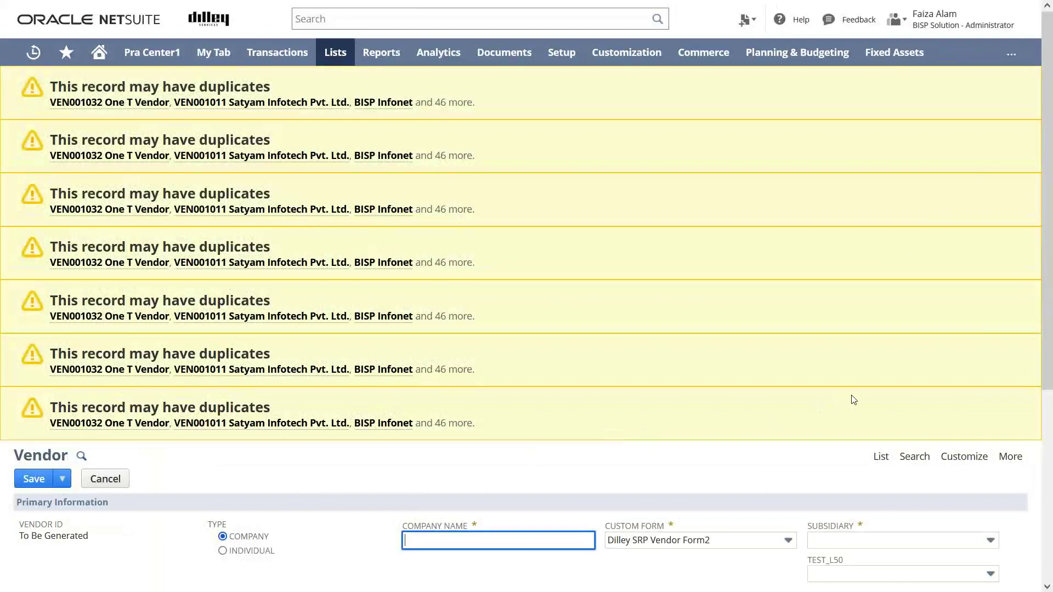
Change the vendor's Custom Form to Standard Vendor Form.
{"action": "scroll", "coordinate": [1048, 354], "scroll_direction": "down", "scroll_amount": 1}
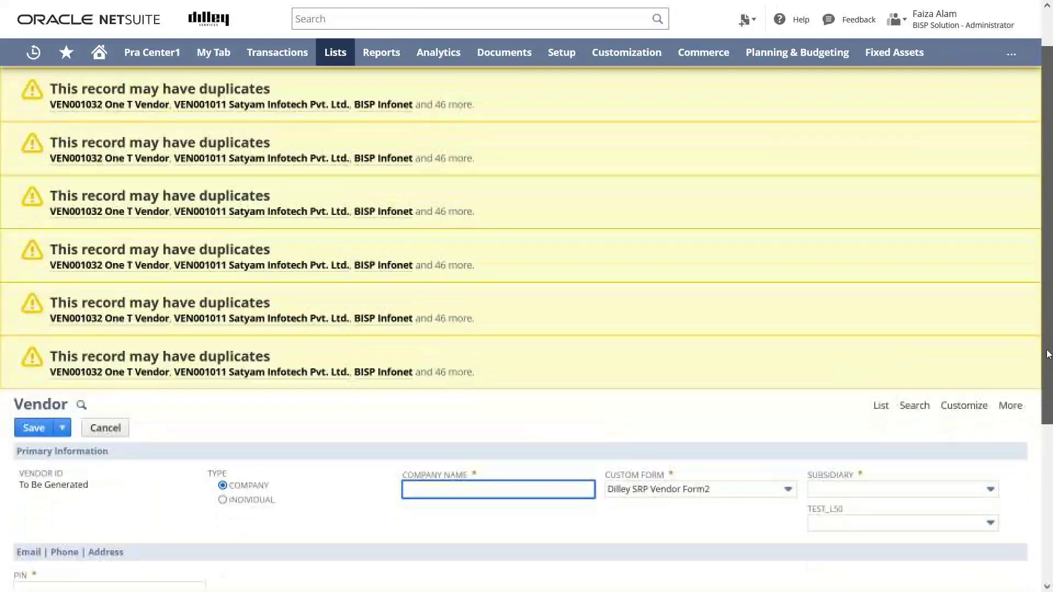
{"action": "left_click_drag", "start_coordinate": [1048, 354], "coordinate": [1048, 467]}
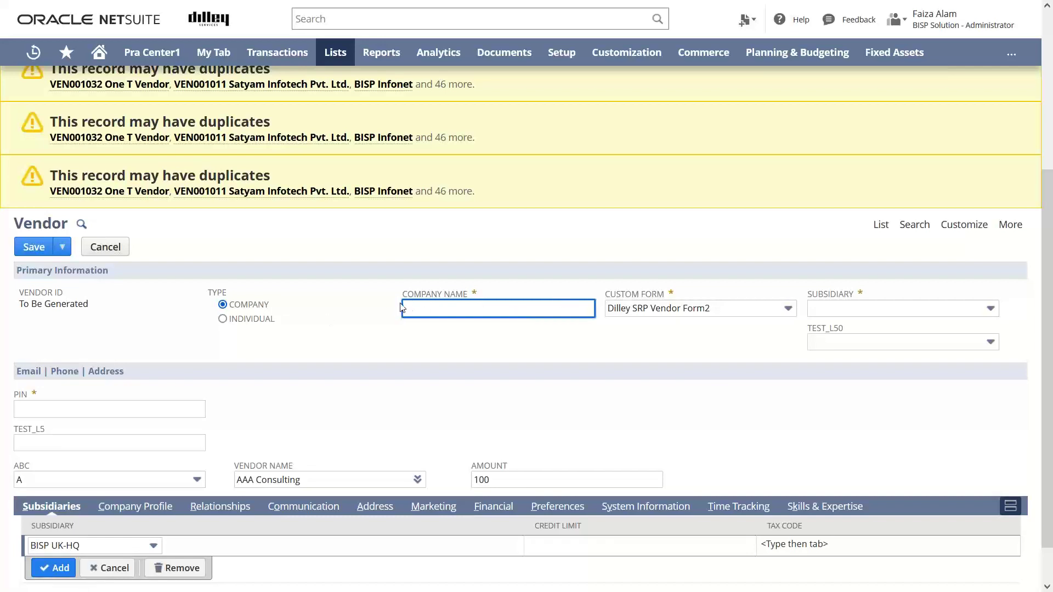
{"action": "left_click", "coordinate": [789, 310]}
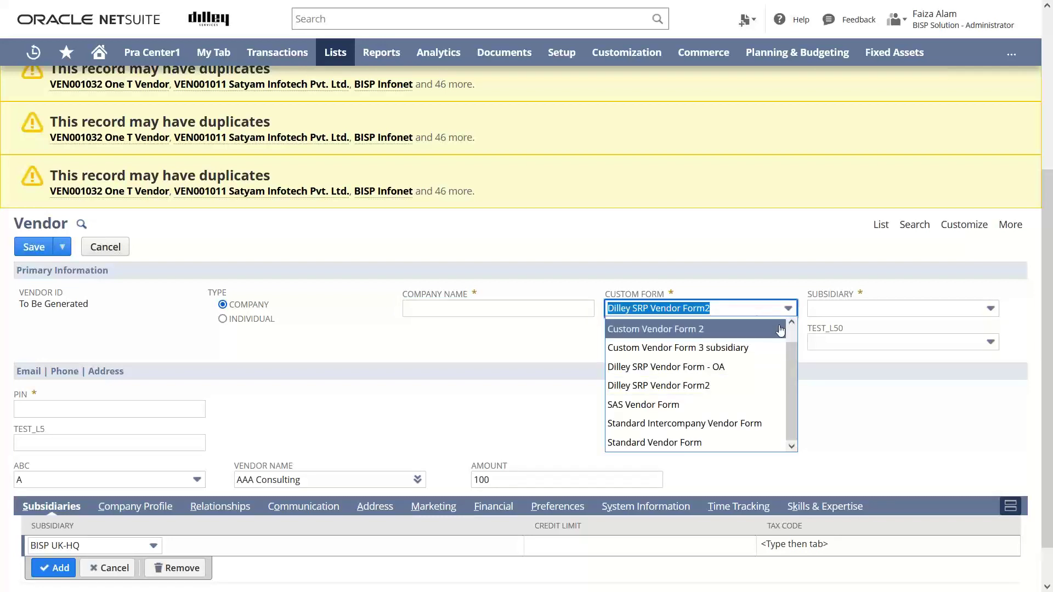
{"action": "left_click", "coordinate": [747, 442]}
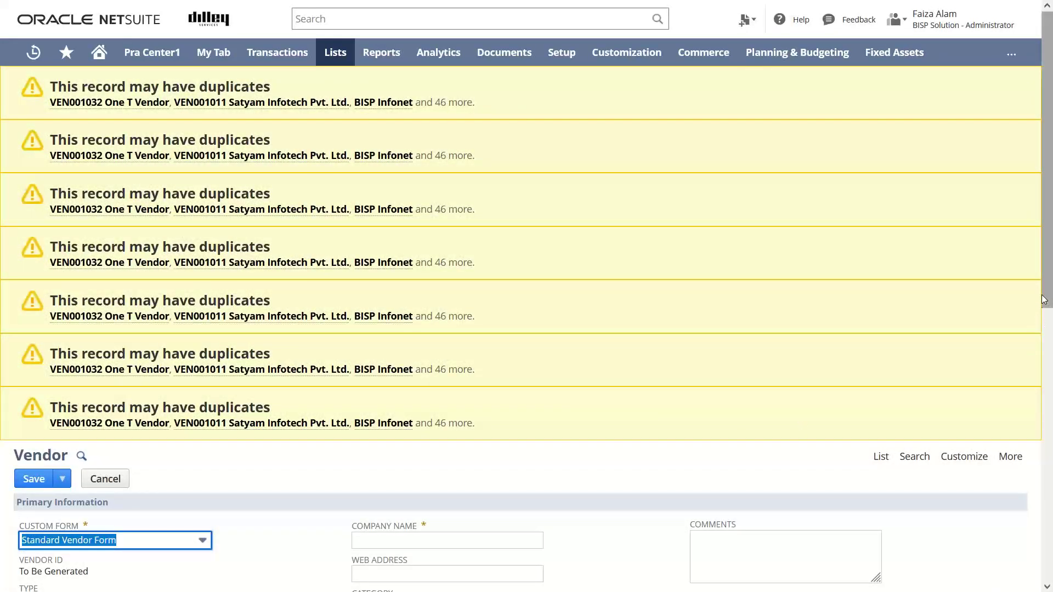
Enter 'Excel Ltd.' as the company name, fixing the 'Excei' typo.
{"action": "left_click_drag", "start_coordinate": [1044, 300], "coordinate": [1050, 466]}
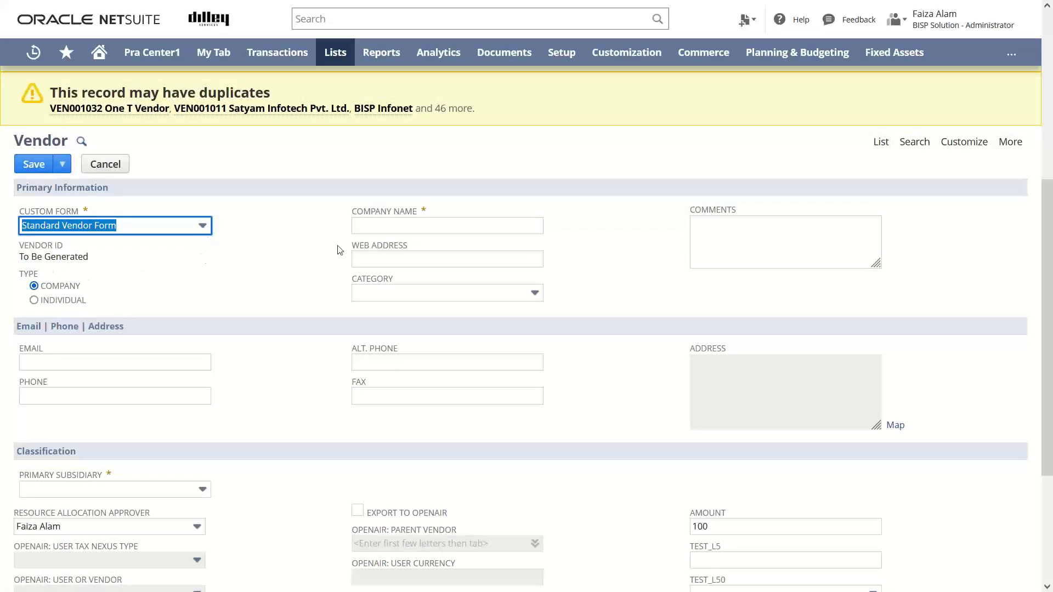
{"action": "left_click", "coordinate": [385, 222]}
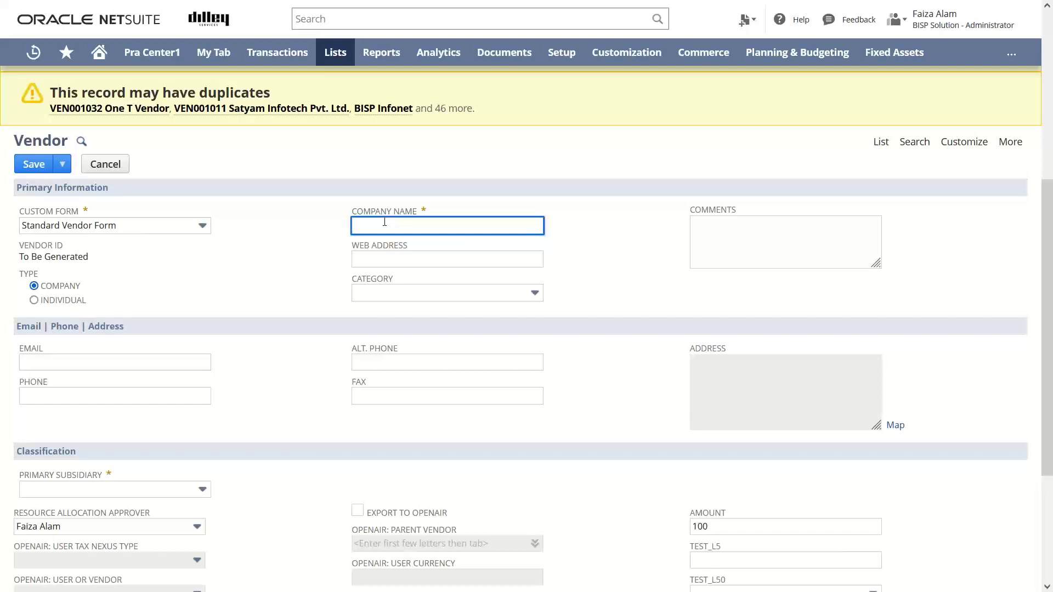
{"action": "type", "text": "E"}
{"action": "type", "text": "xce"}
{"action": "type", "text": "i L"}
{"action": "type", "text": "td"}
{"action": "left_click", "coordinate": [375, 225]}
{"action": "key", "text": "BackSpace"}
{"action": "key", "text": "Delete"}
{"action": "type", "text": "el"}
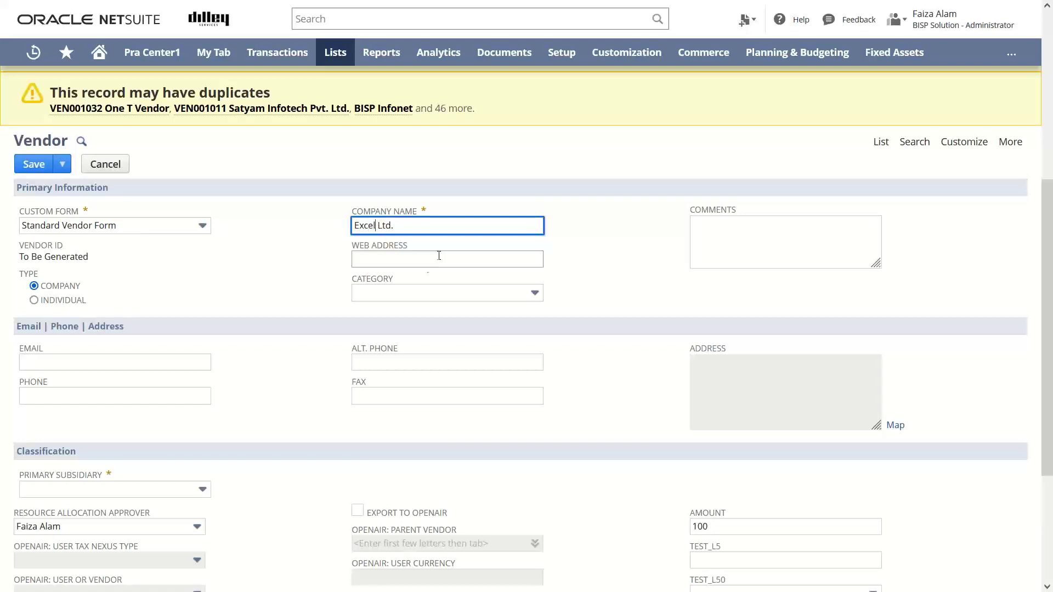
{"action": "left_click", "coordinate": [390, 263]}
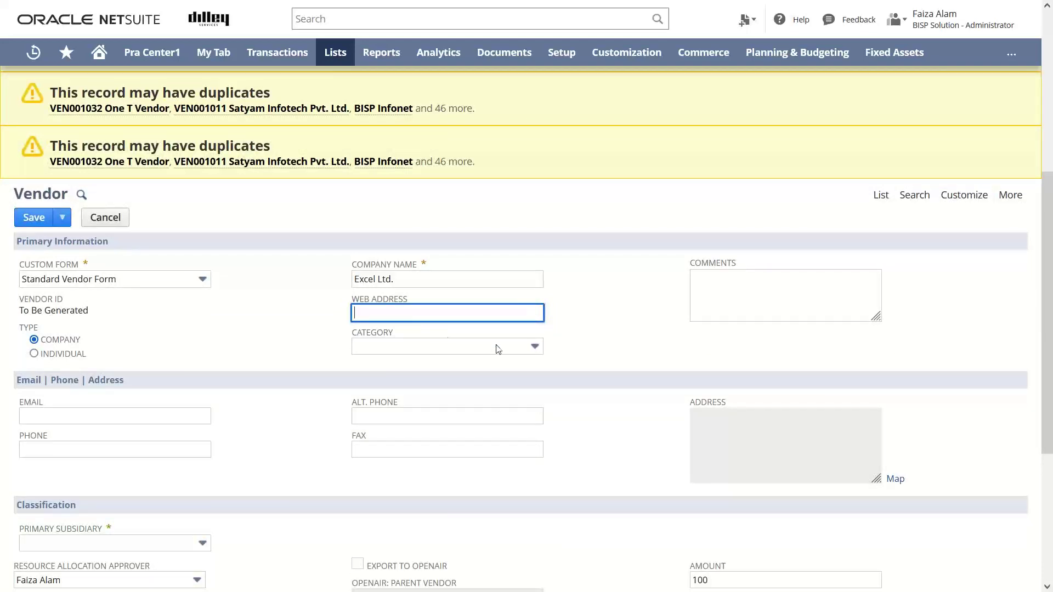
Choose Production from the vendor Category list.
{"action": "left_click", "coordinate": [534, 348]}
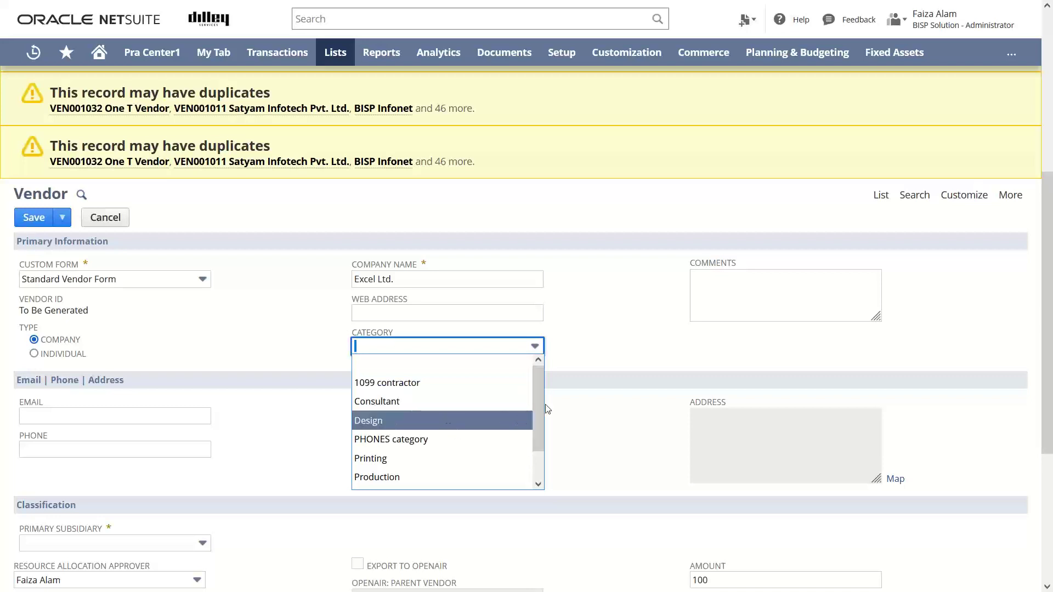
{"action": "left_click", "coordinate": [501, 478]}
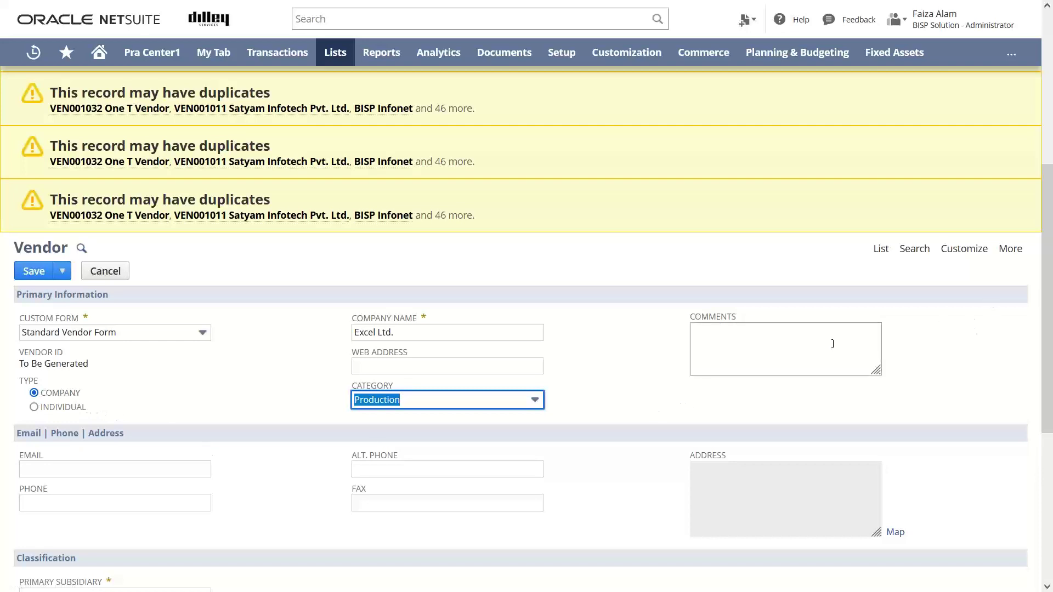
{"action": "left_click_drag", "start_coordinate": [1049, 289], "coordinate": [1047, 337]}
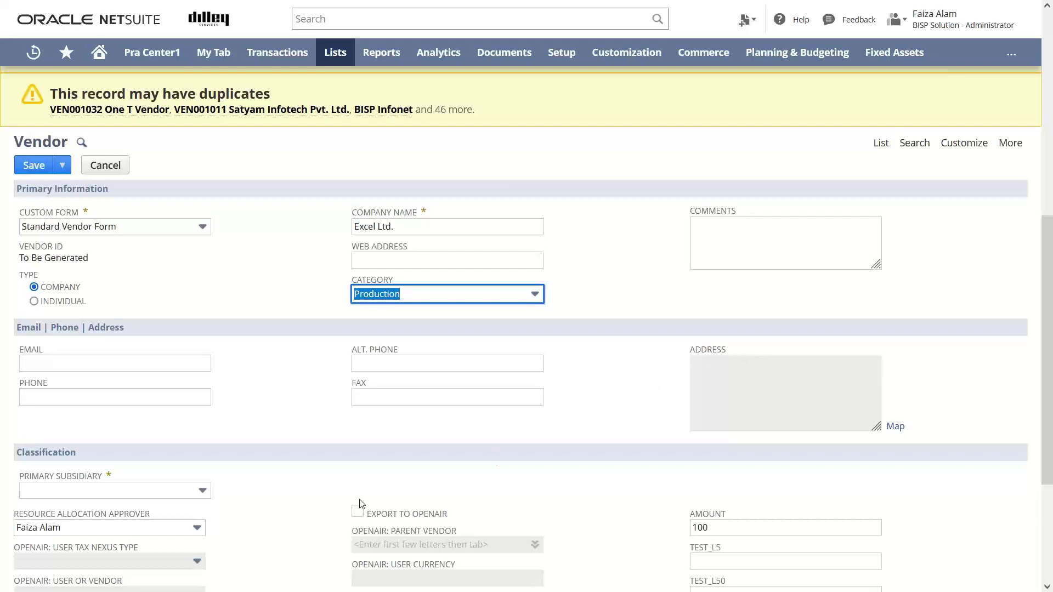
Set the vendor's Primary Subsidiary to BISP UK-HQ.
{"action": "left_click", "coordinate": [202, 489]}
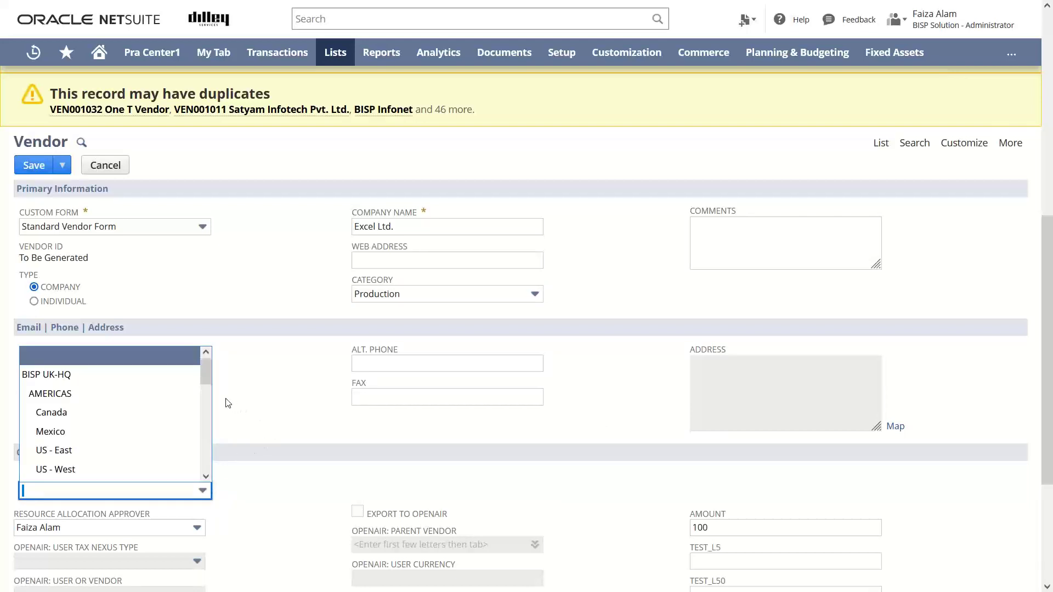
{"action": "mouse_move", "coordinate": [203, 379]}
{"action": "left_mouse_down"}
{"action": "mouse_move", "coordinate": [202, 397]}
{"action": "mouse_move", "coordinate": [215, 366]}
{"action": "left_mouse_up"}
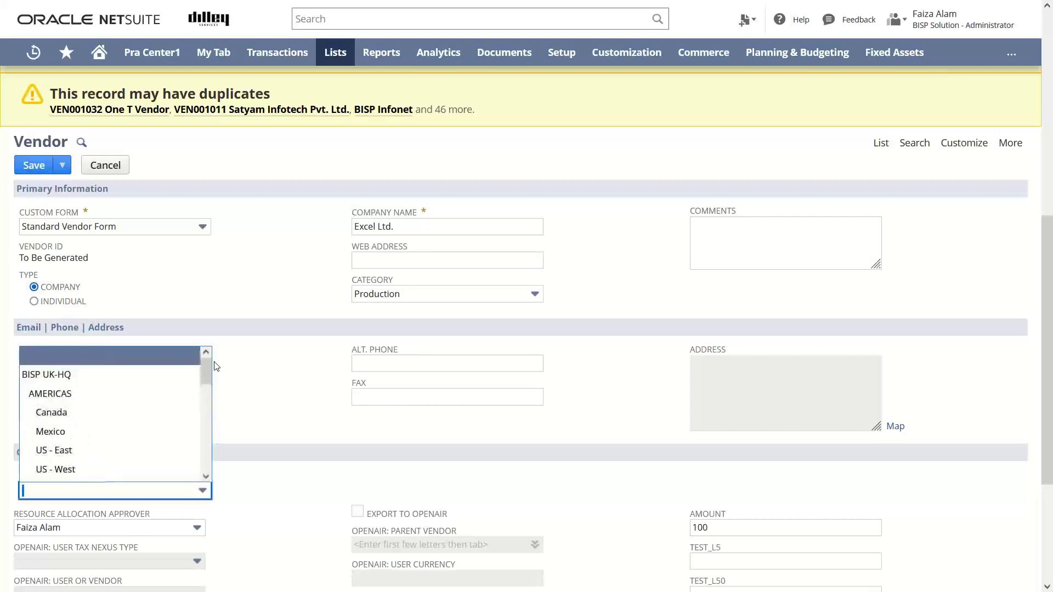
{"action": "left_click", "coordinate": [149, 373]}
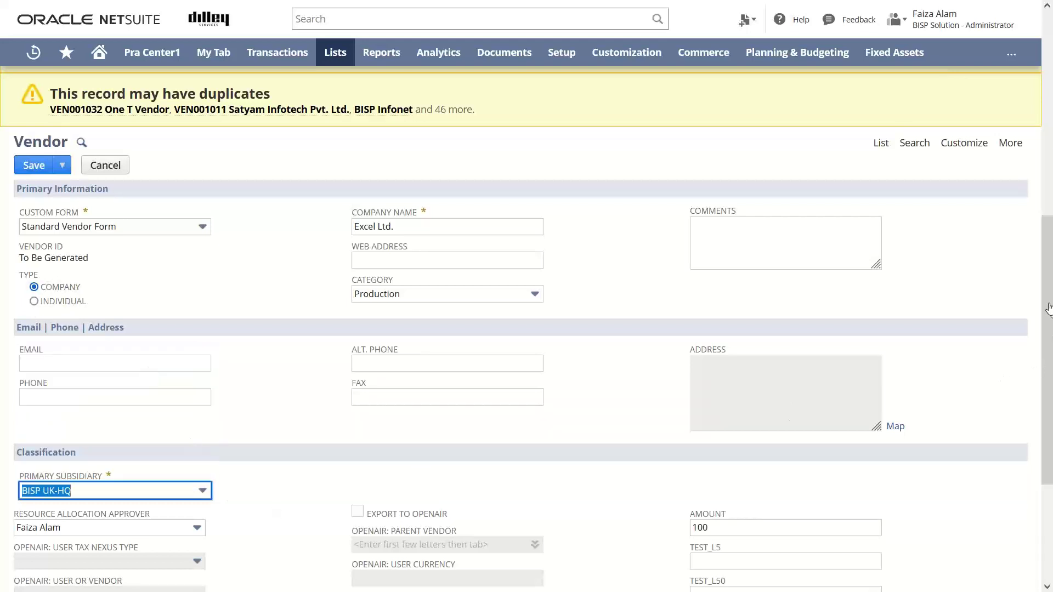
Show the Relationships subtab with the vendor's empty Contacts list.
{"action": "left_click_drag", "start_coordinate": [1048, 308], "coordinate": [1048, 375]}
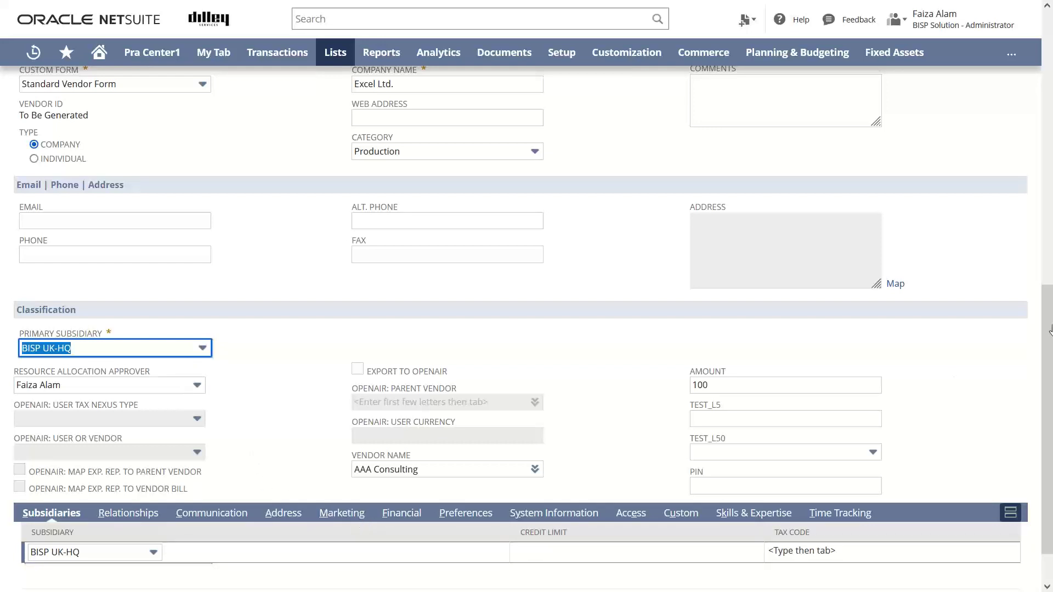
{"action": "scroll", "coordinate": [1026, 373], "scroll_direction": "down", "scroll_amount": 1}
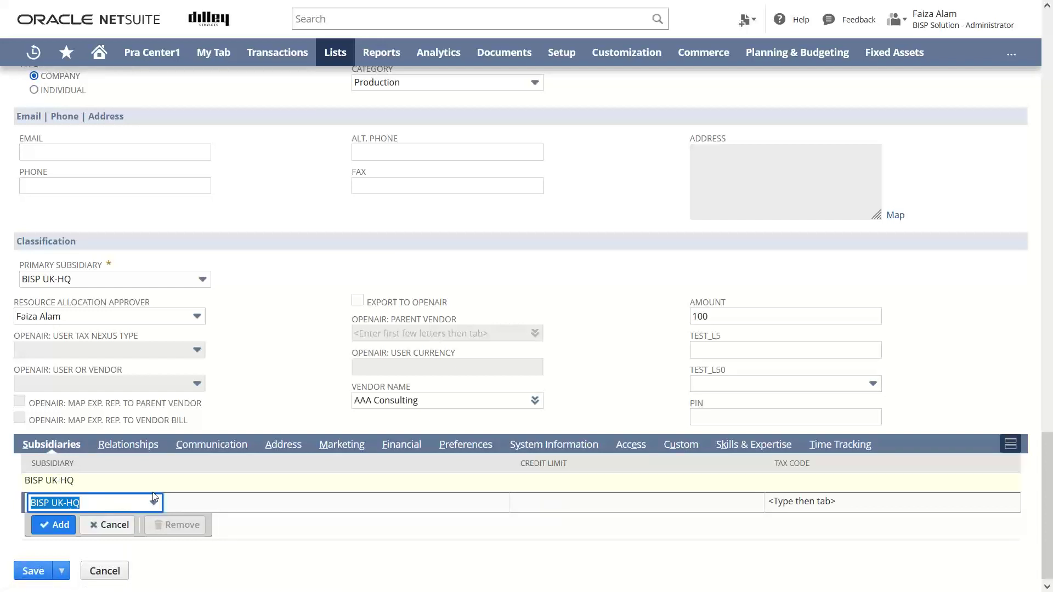
{"action": "left_click", "coordinate": [154, 448]}
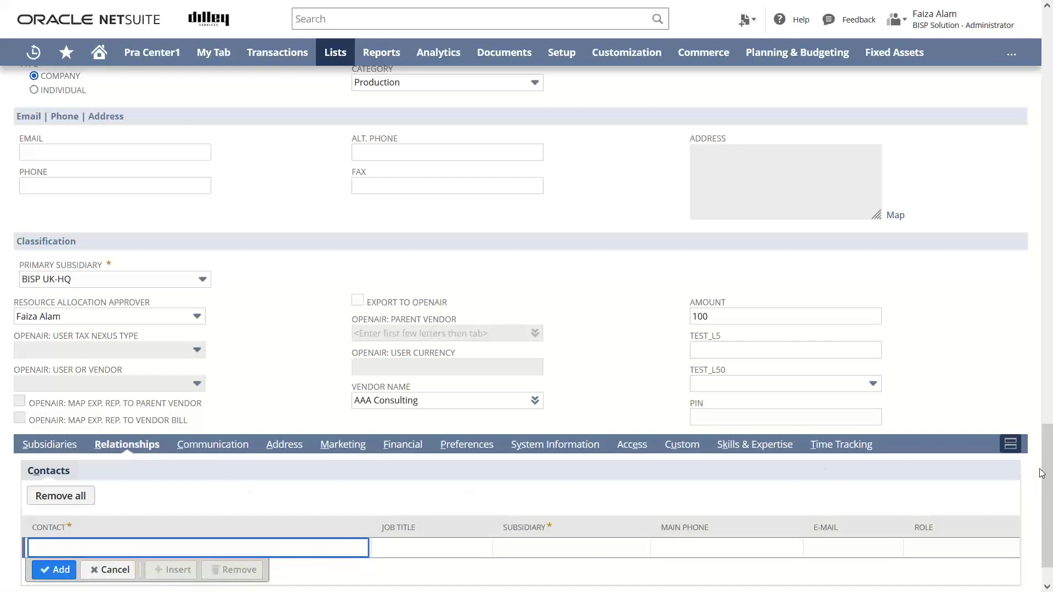
Look through the Communication tasks and events, then display the Address subtab.
{"action": "left_click_drag", "start_coordinate": [1047, 483], "coordinate": [1047, 492]}
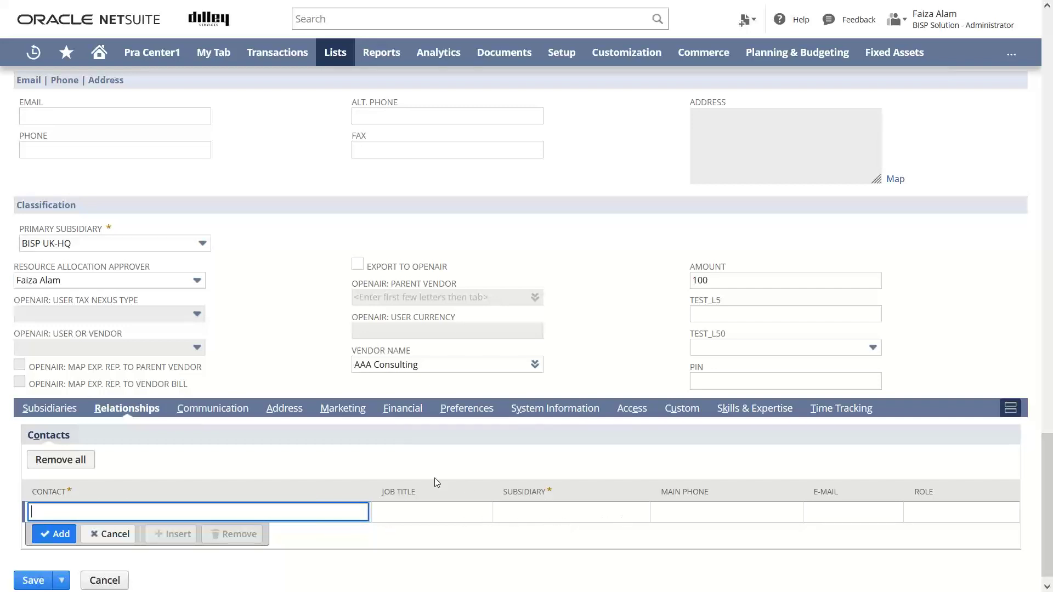
{"action": "left_click", "coordinate": [215, 411]}
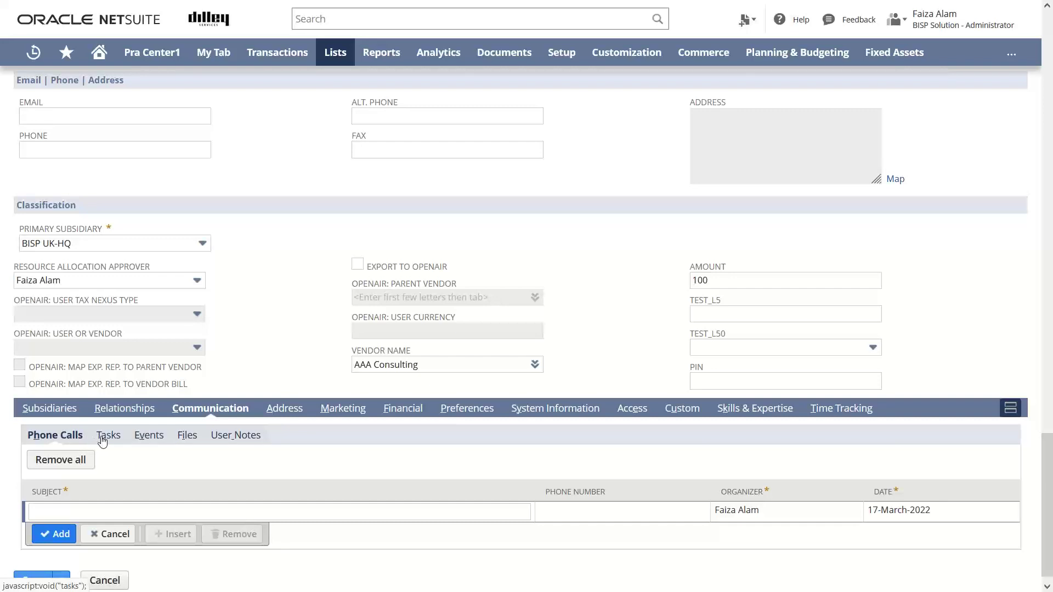
{"action": "left_click", "coordinate": [103, 441]}
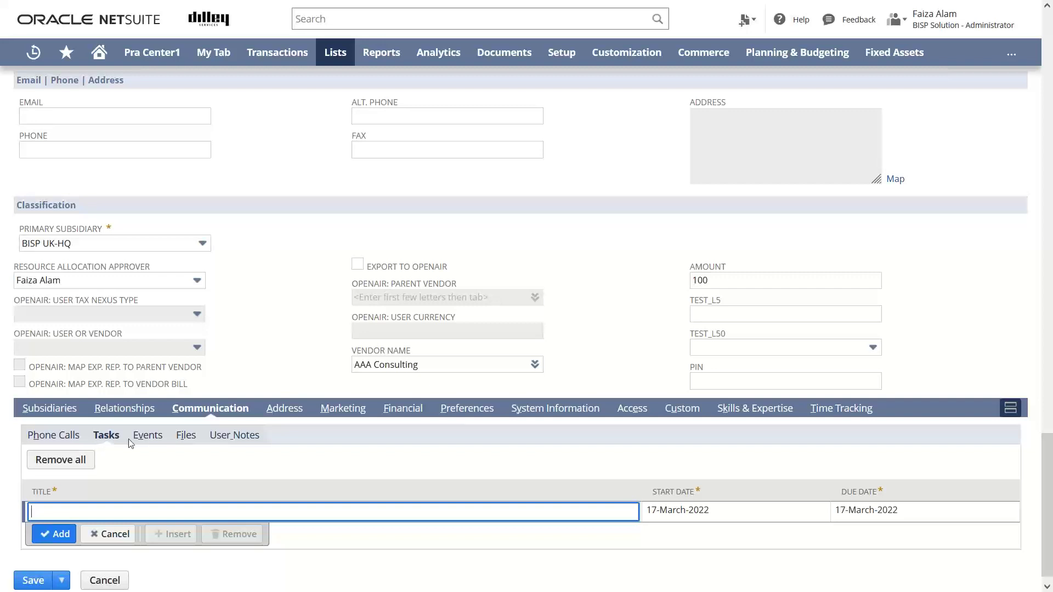
{"action": "left_click", "coordinate": [146, 444]}
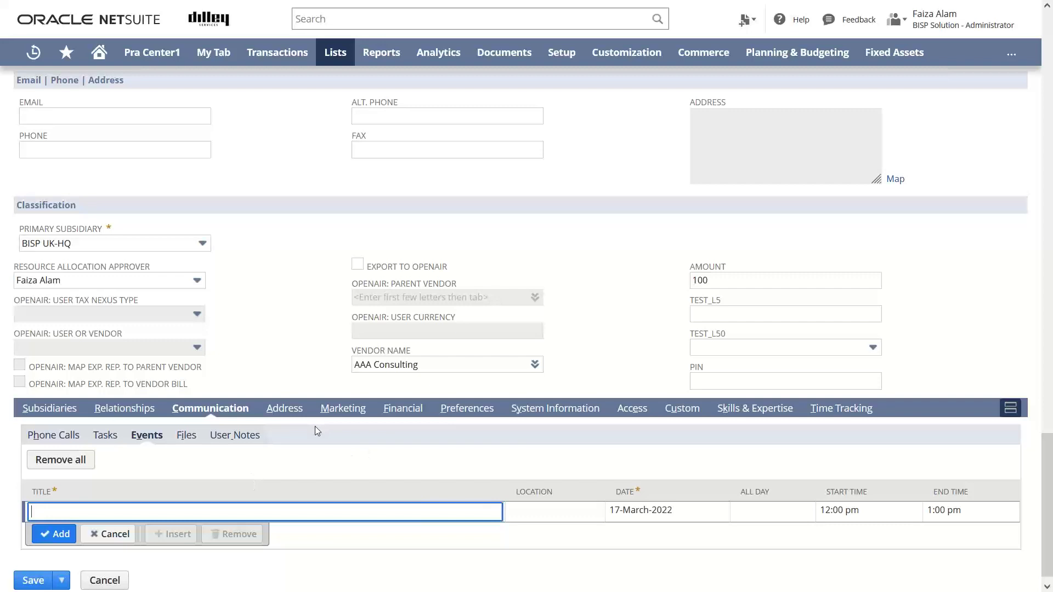
{"action": "left_click", "coordinate": [289, 412]}
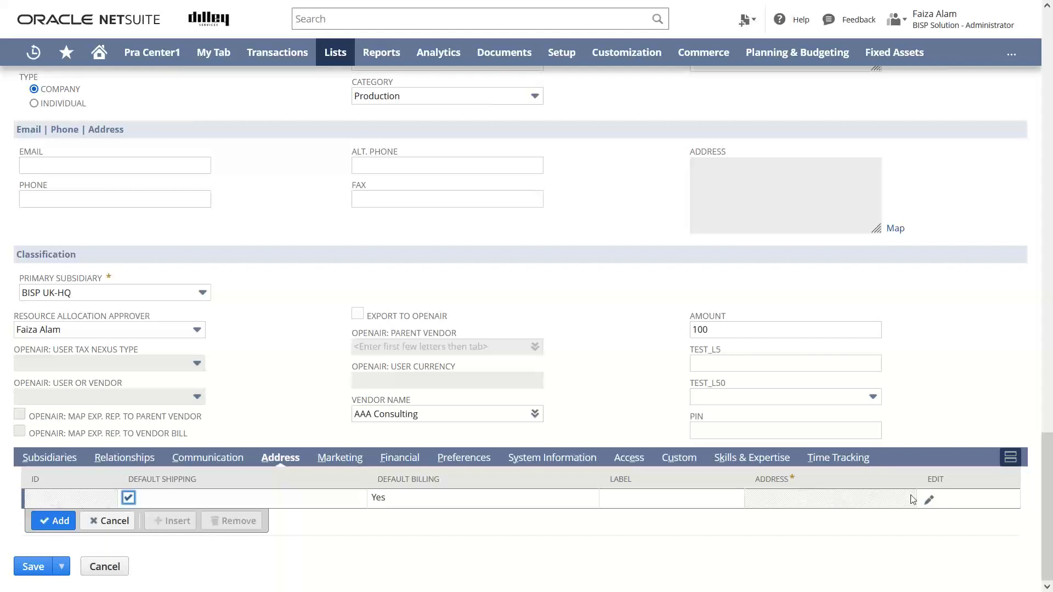
Open the new address row's editor and cancel it without saving.
{"action": "left_click", "coordinate": [929, 502]}
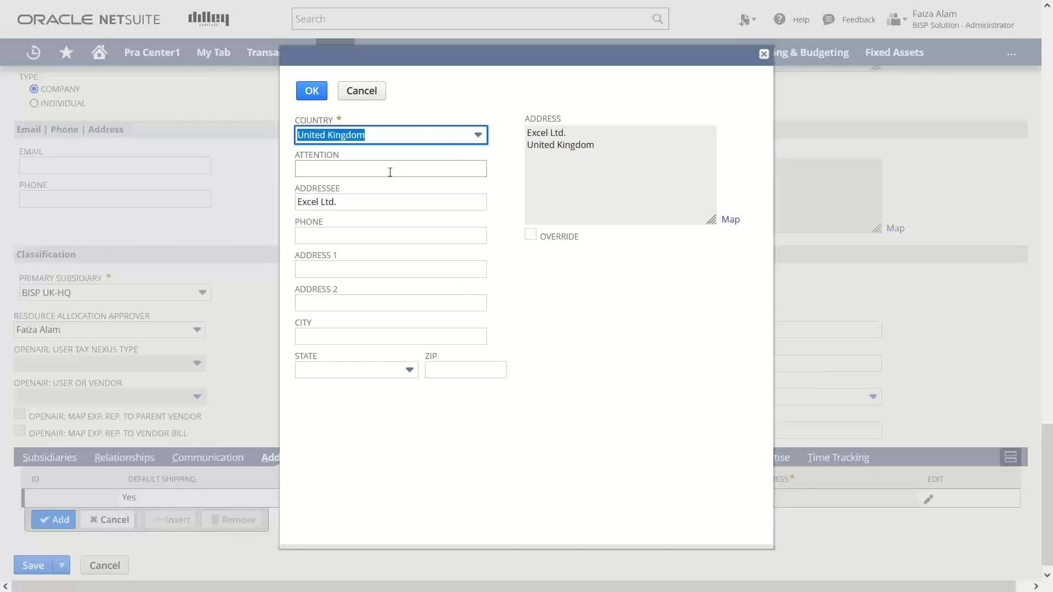
{"action": "left_click", "coordinate": [358, 93]}
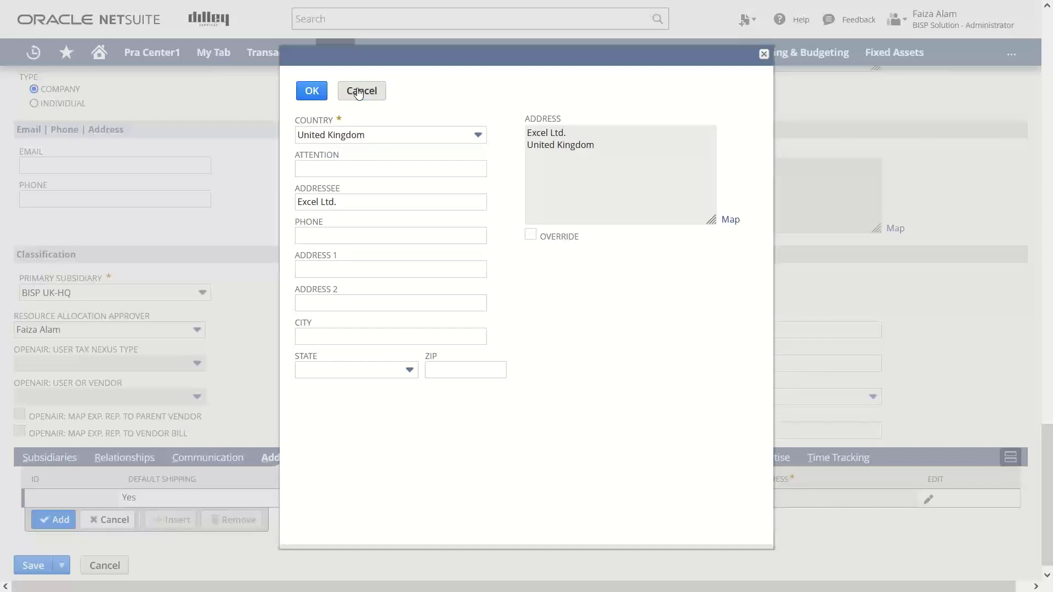
{"action": "left_click", "coordinate": [358, 92]}
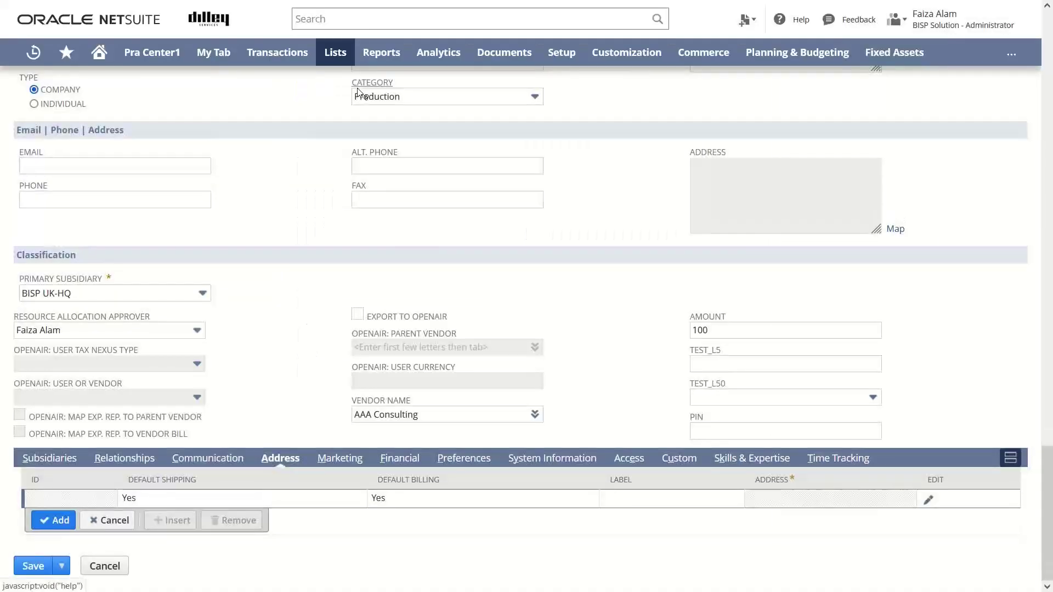
On the Financial subtab, set payment Terms to NET 15, leaving Incoterm empty.
{"action": "left_click", "coordinate": [400, 457]}
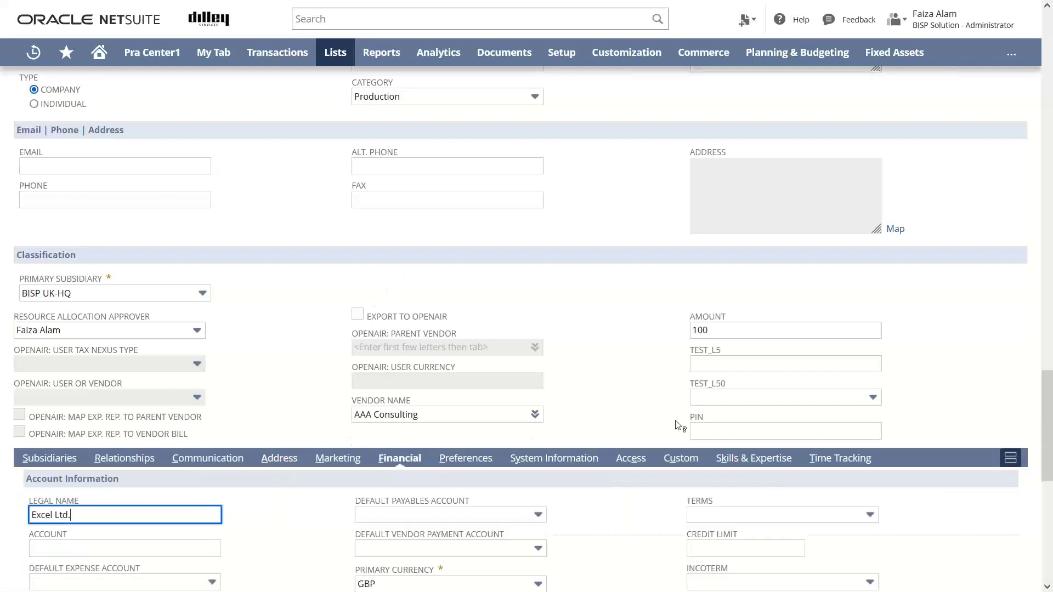
{"action": "left_click_drag", "start_coordinate": [1044, 418], "coordinate": [1048, 434]}
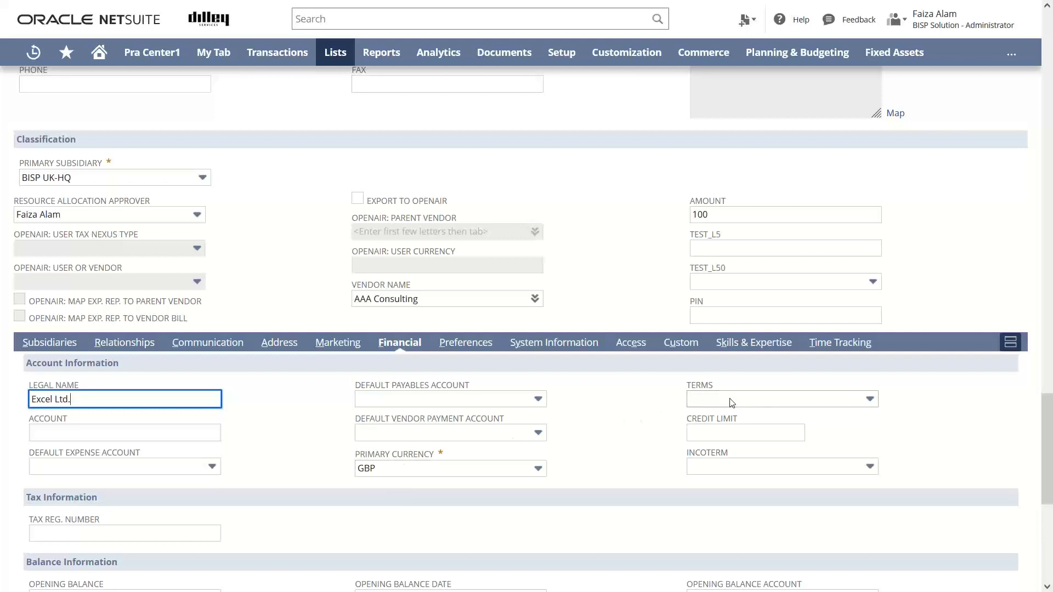
{"action": "left_click", "coordinate": [871, 400]}
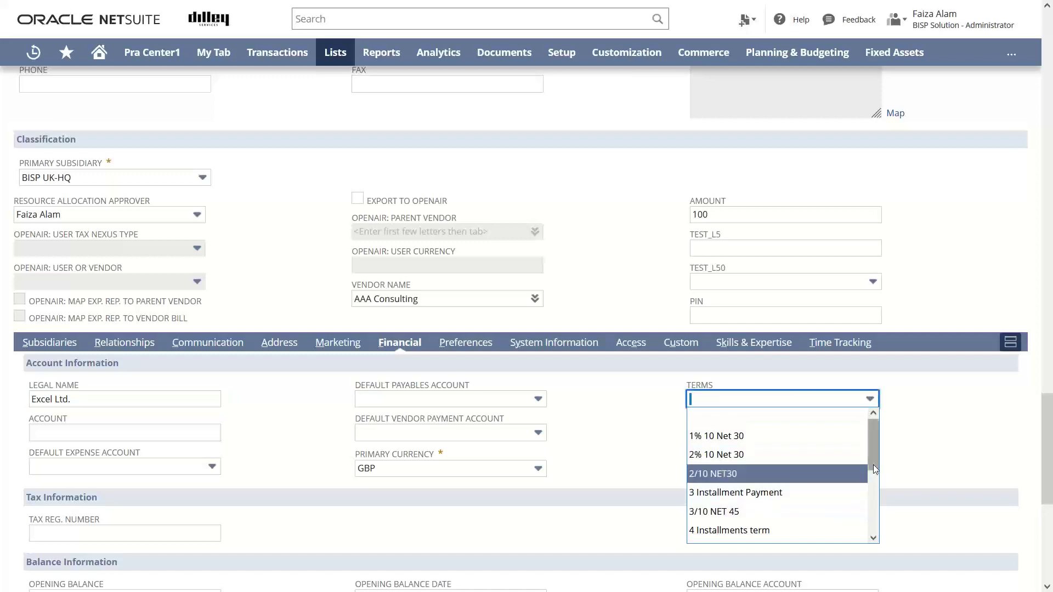
{"action": "left_click_drag", "start_coordinate": [877, 464], "coordinate": [874, 509]}
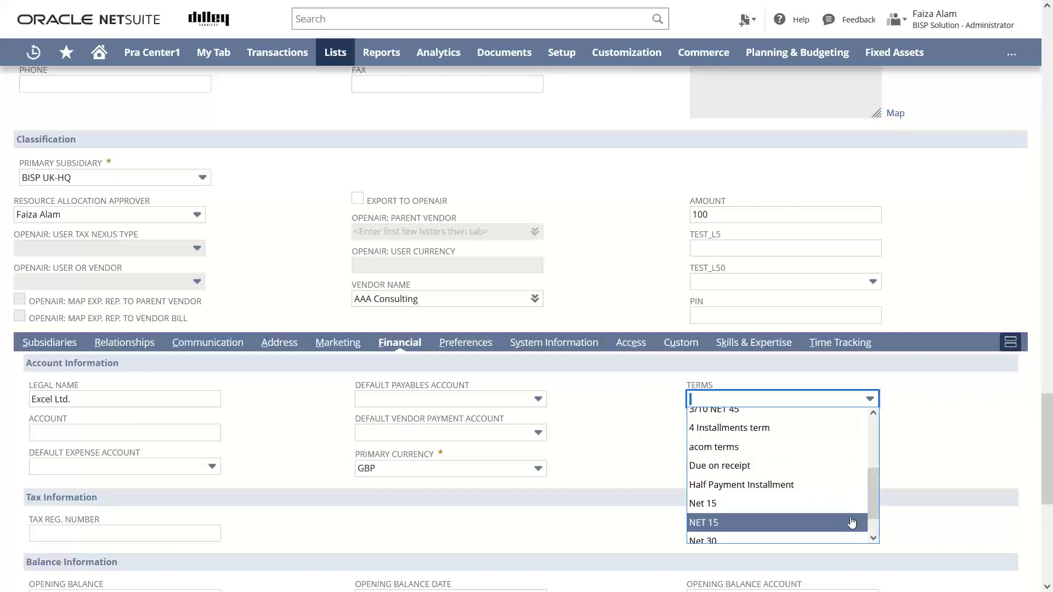
{"action": "left_click", "coordinate": [851, 522]}
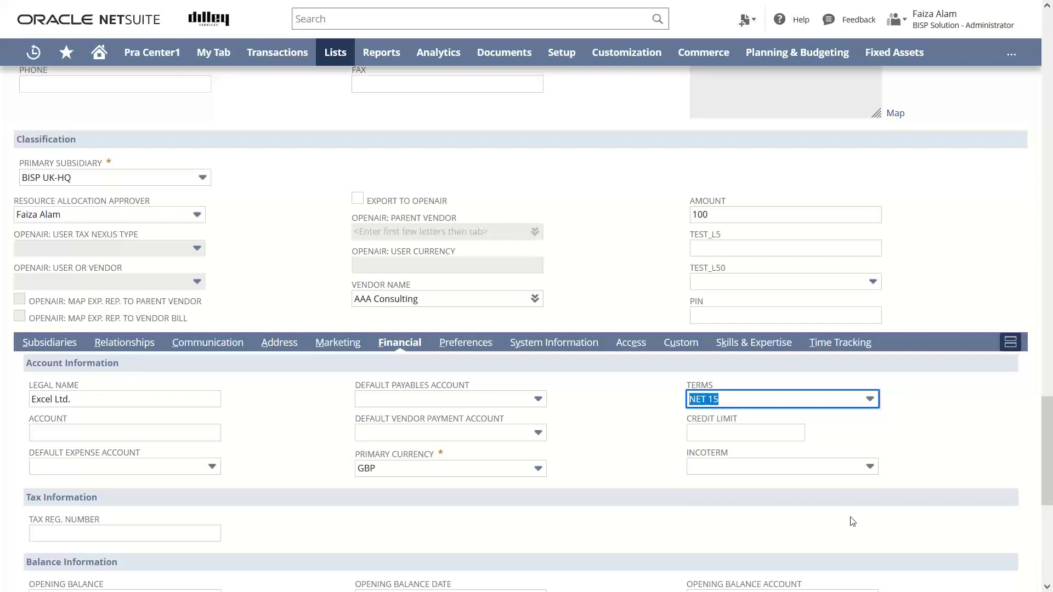
{"action": "left_click", "coordinate": [773, 433]}
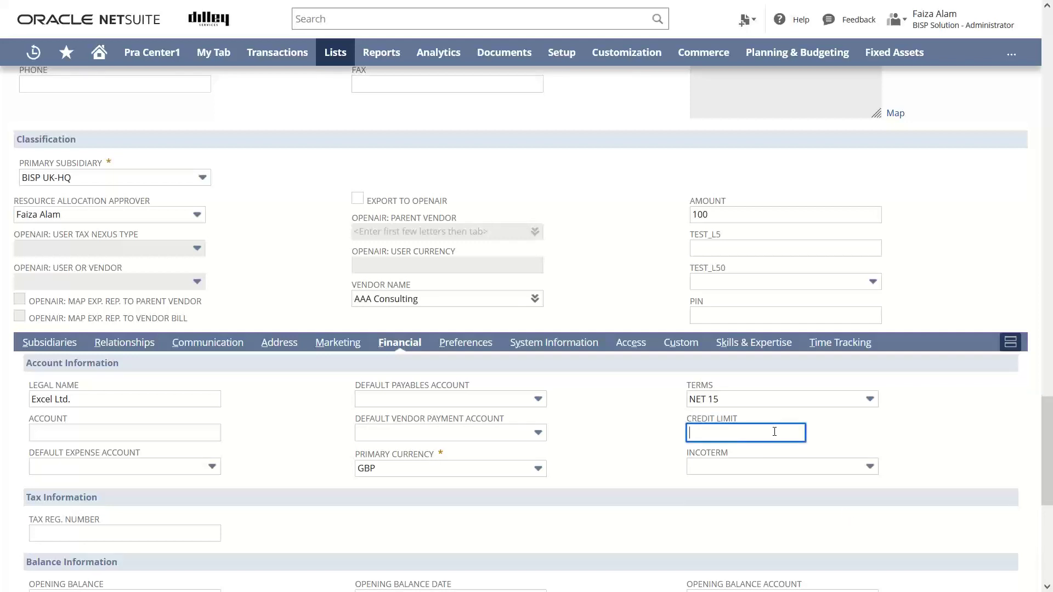
{"action": "left_click", "coordinate": [870, 468]}
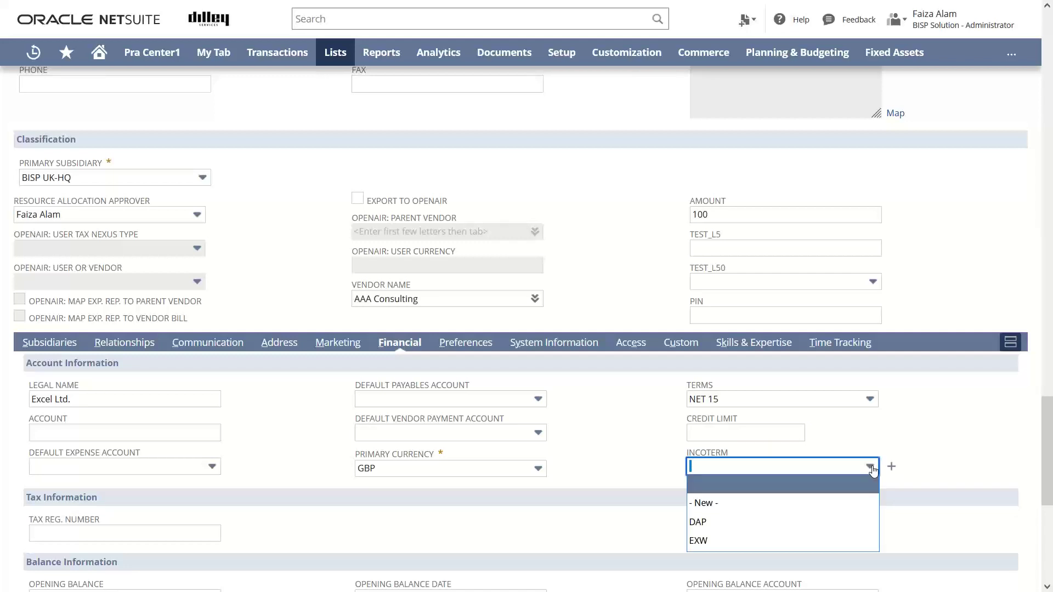
{"action": "left_click", "coordinate": [871, 468]}
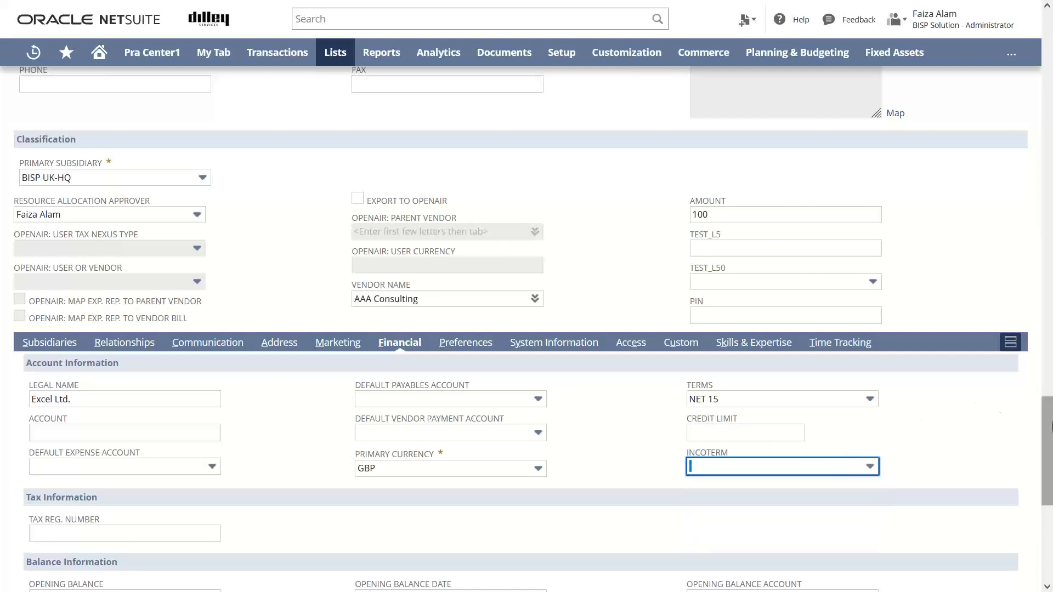
{"action": "left_click_drag", "start_coordinate": [1050, 426], "coordinate": [1046, 483]}
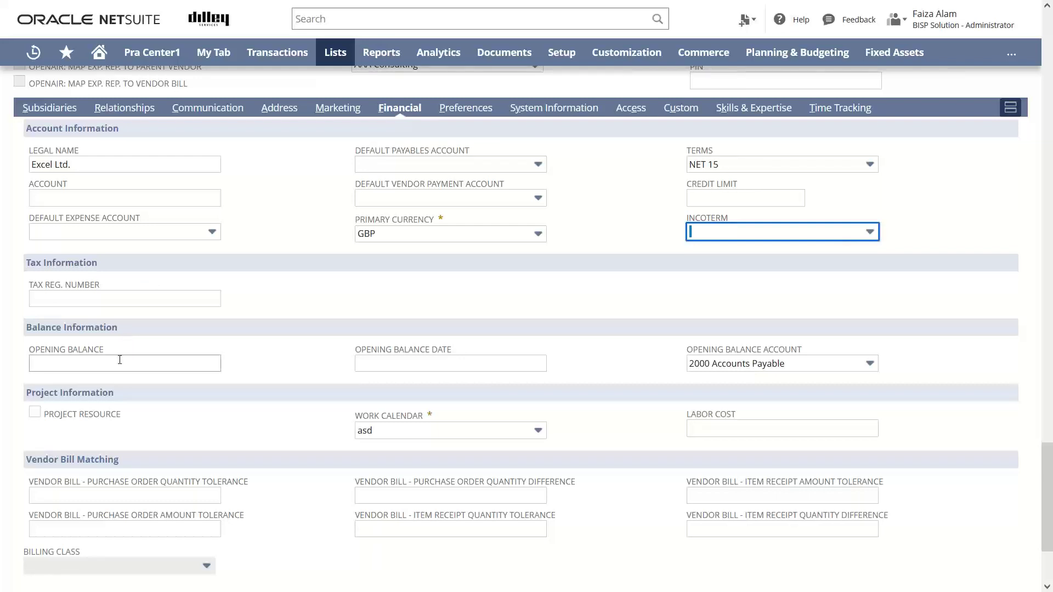
{"action": "mouse_move", "coordinate": [414, 372]}
{"action": "left_click_drag", "start_coordinate": [1047, 482], "coordinate": [1049, 517]}
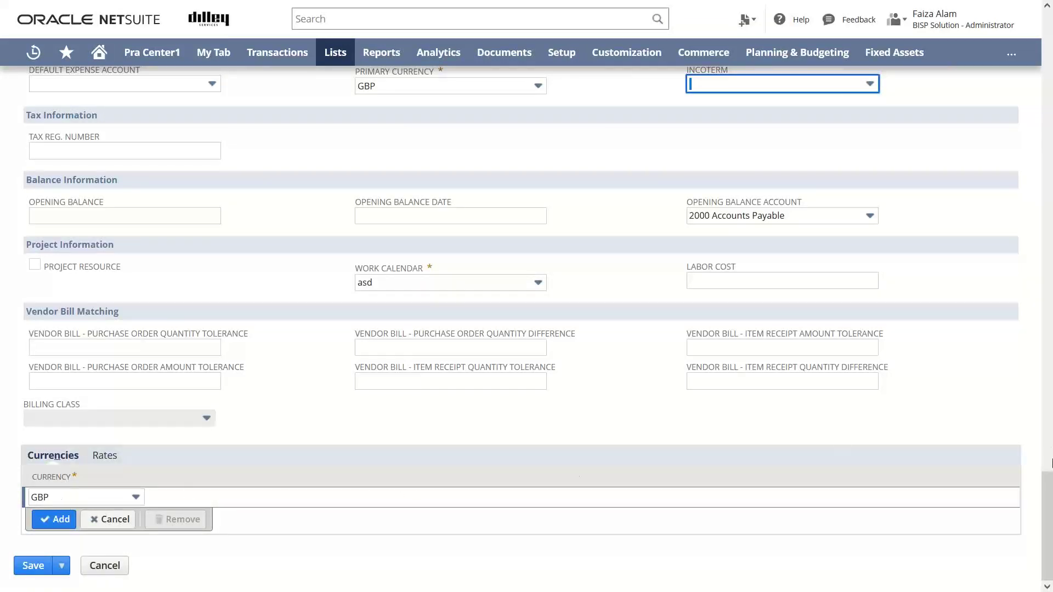
{"action": "left_click_drag", "start_coordinate": [1049, 471], "coordinate": [1049, 339]}
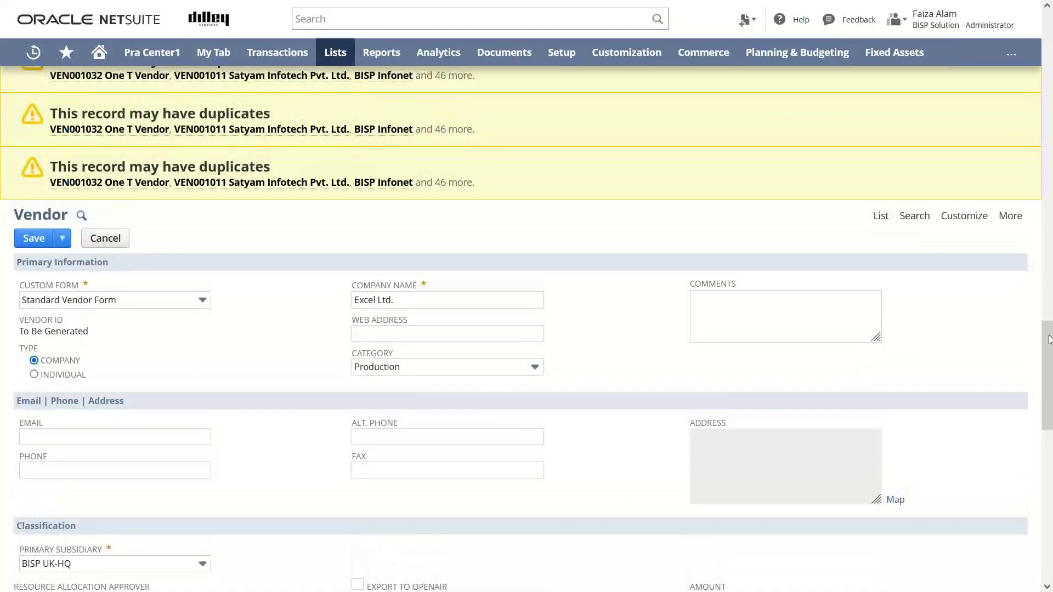
Try saving the vendor and dismiss the 'Please enter a value for Address' alert.
{"action": "left_click", "coordinate": [35, 242]}
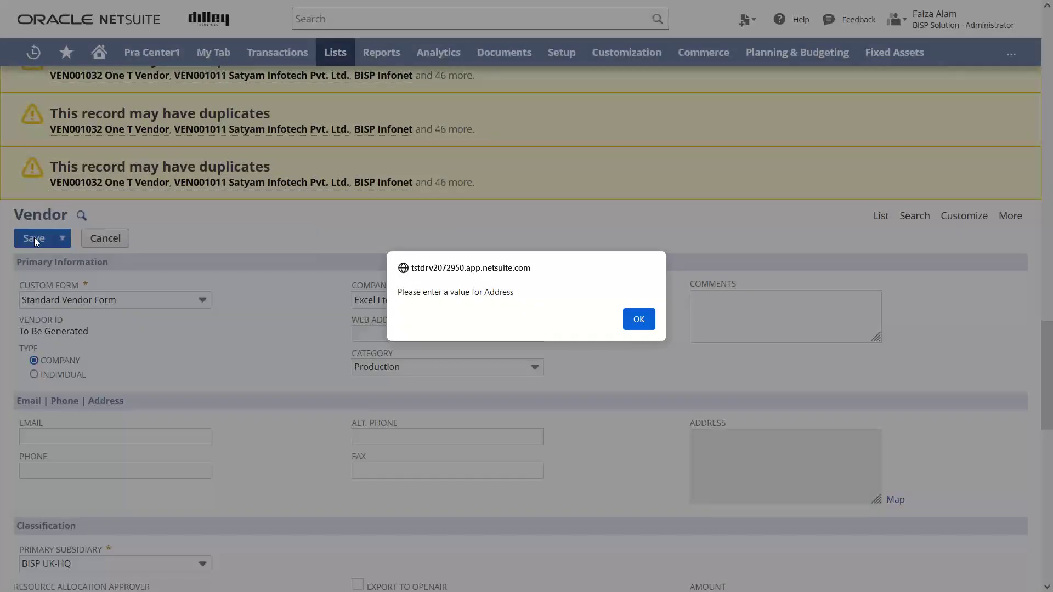
{"action": "left_click", "coordinate": [638, 319]}
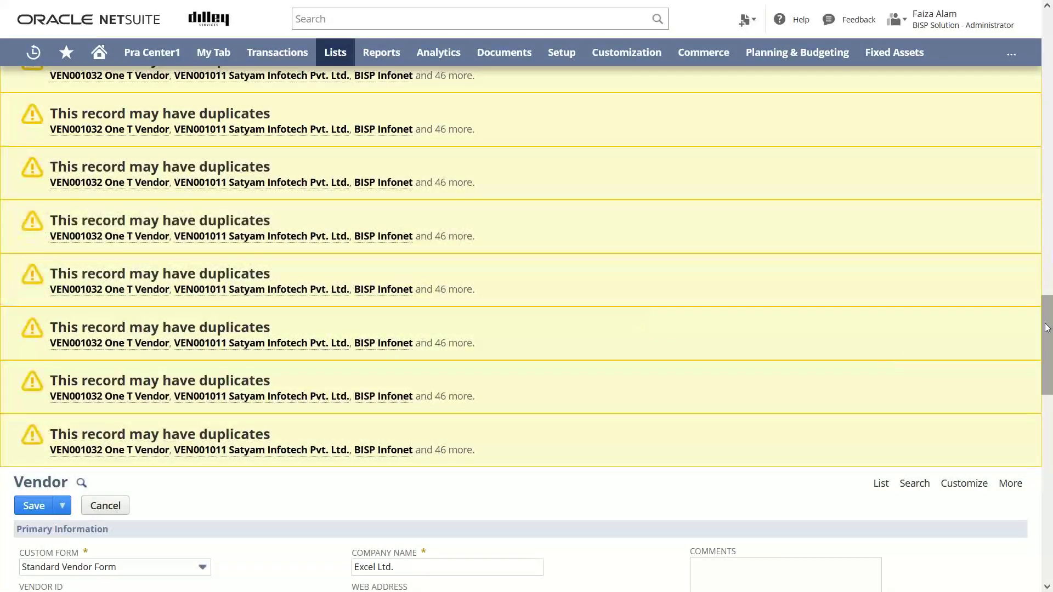
{"action": "left_click_drag", "start_coordinate": [1051, 322], "coordinate": [1043, 409]}
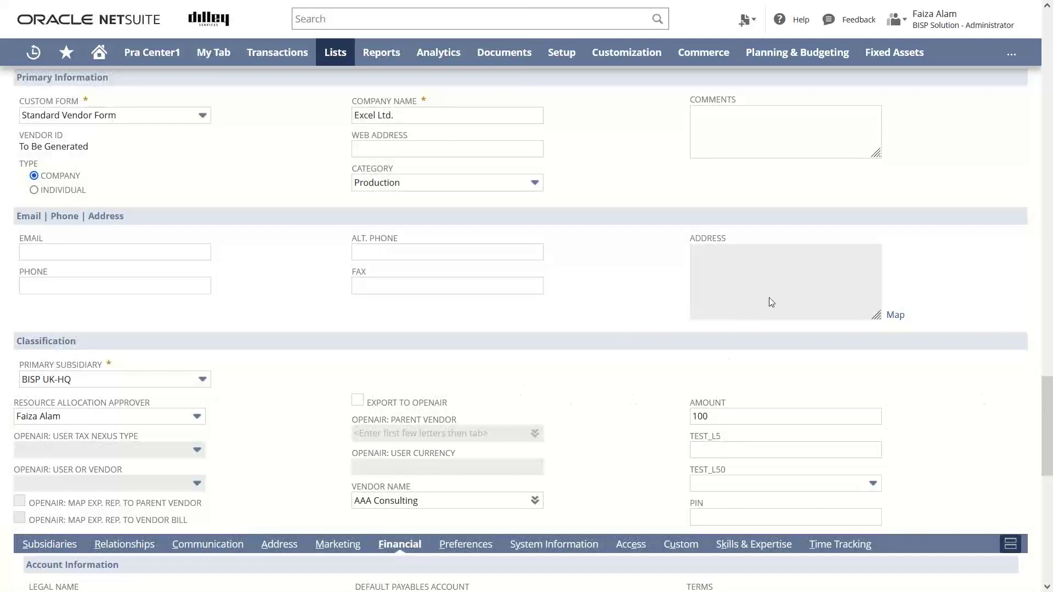
{"action": "scroll", "coordinate": [1045, 431], "scroll_direction": "down", "scroll_amount": 2}
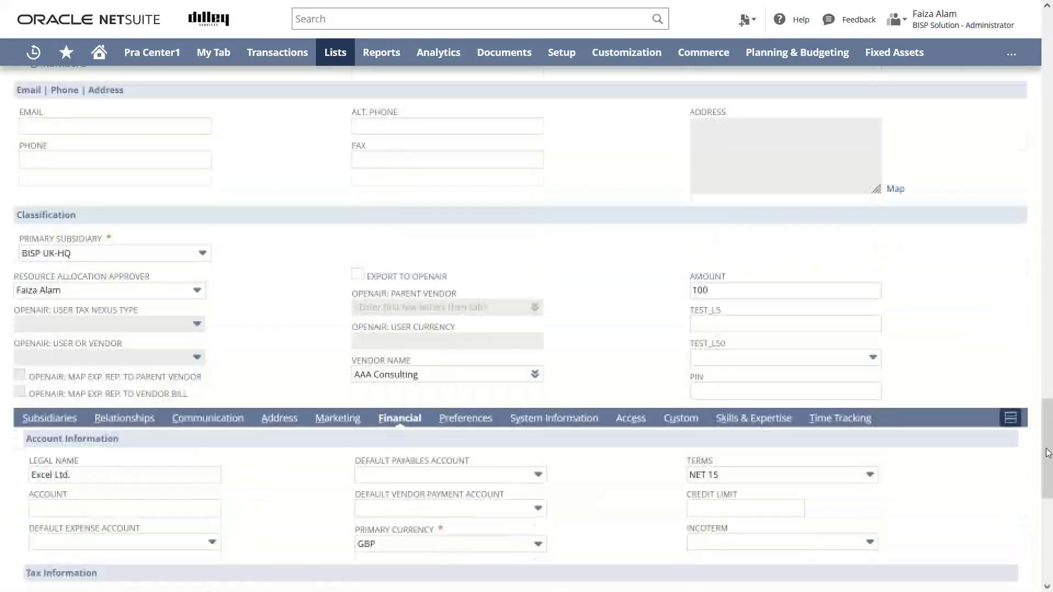
Fill in Address 1, Address 2 and City for the vendor's address row and confirm it.
{"action": "left_click", "coordinate": [275, 421]}
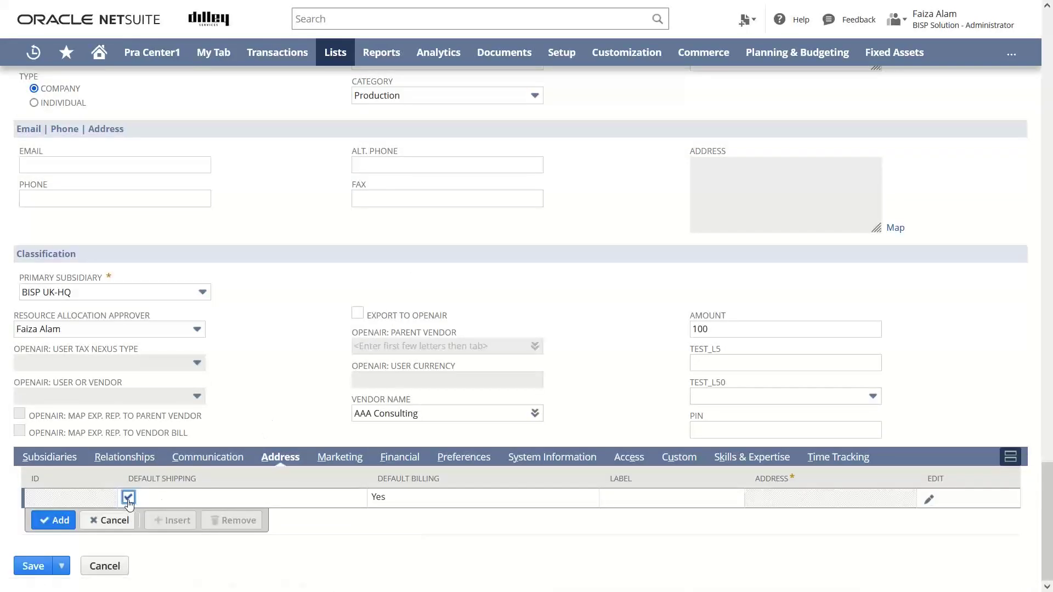
{"action": "left_click", "coordinate": [930, 498]}
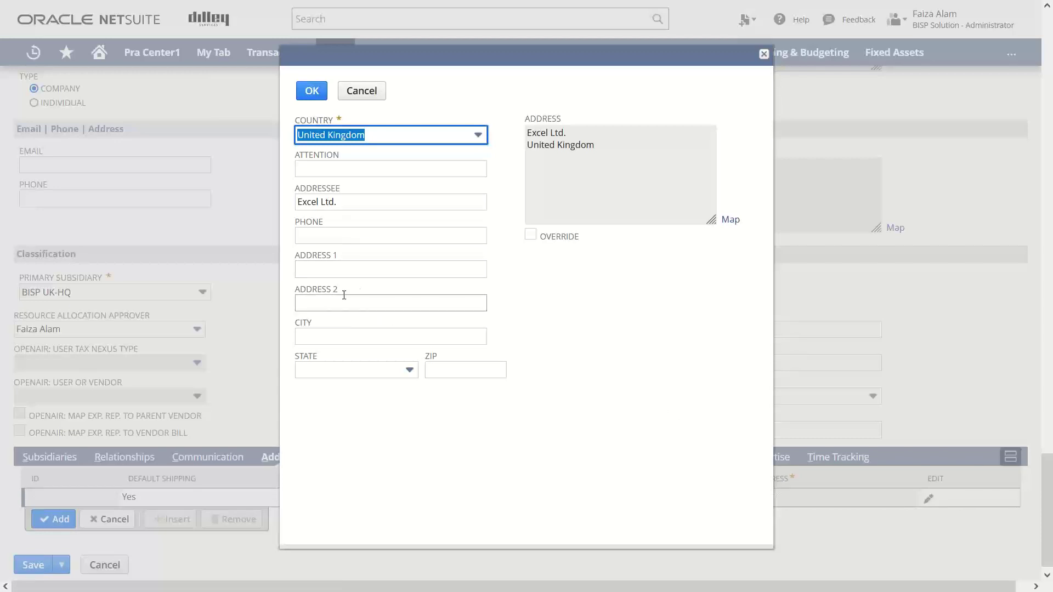
{"action": "left_click", "coordinate": [336, 264]}
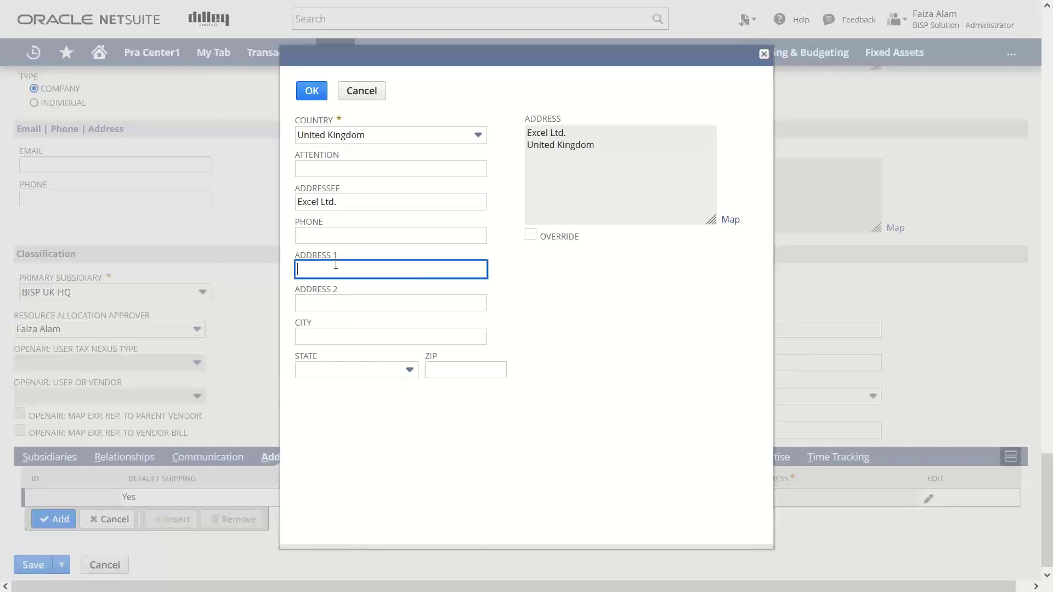
{"action": "left_click", "coordinate": [334, 298]}
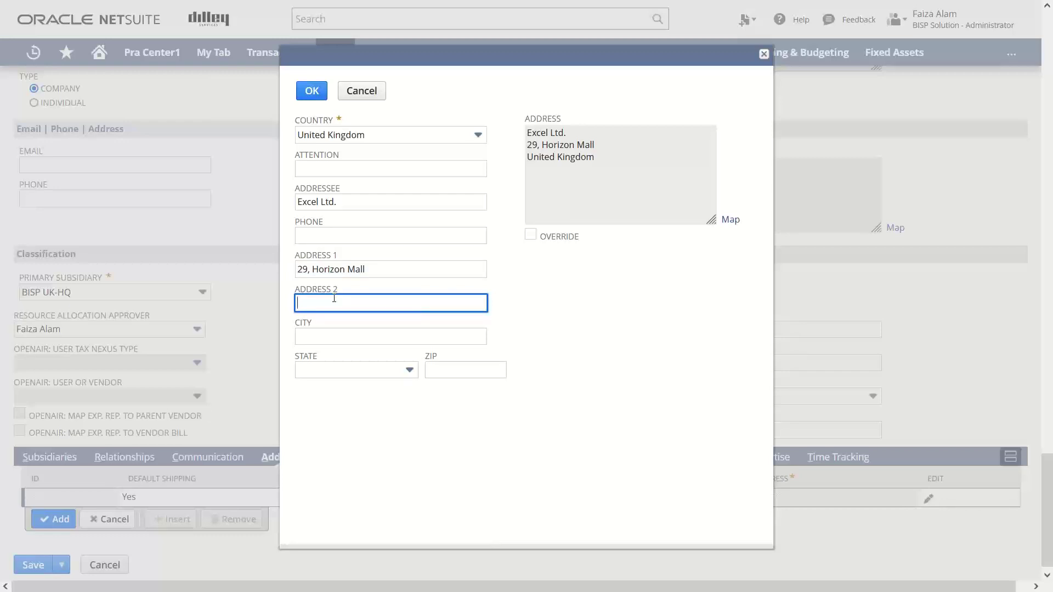
{"action": "left_click", "coordinate": [335, 338]}
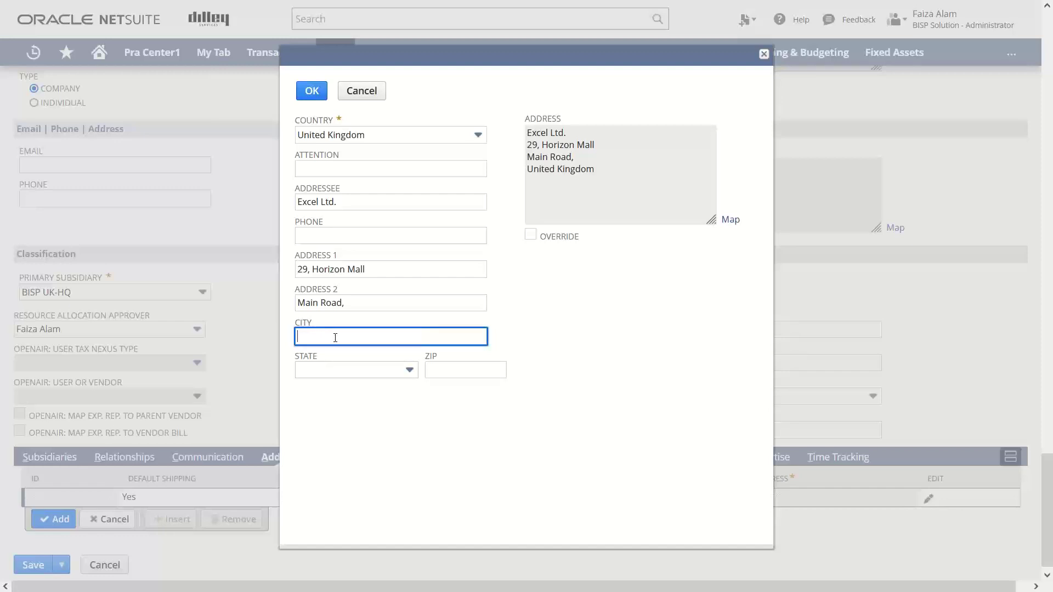
{"action": "type", "text": "Berlin"}
{"action": "left_click", "coordinate": [313, 94]}
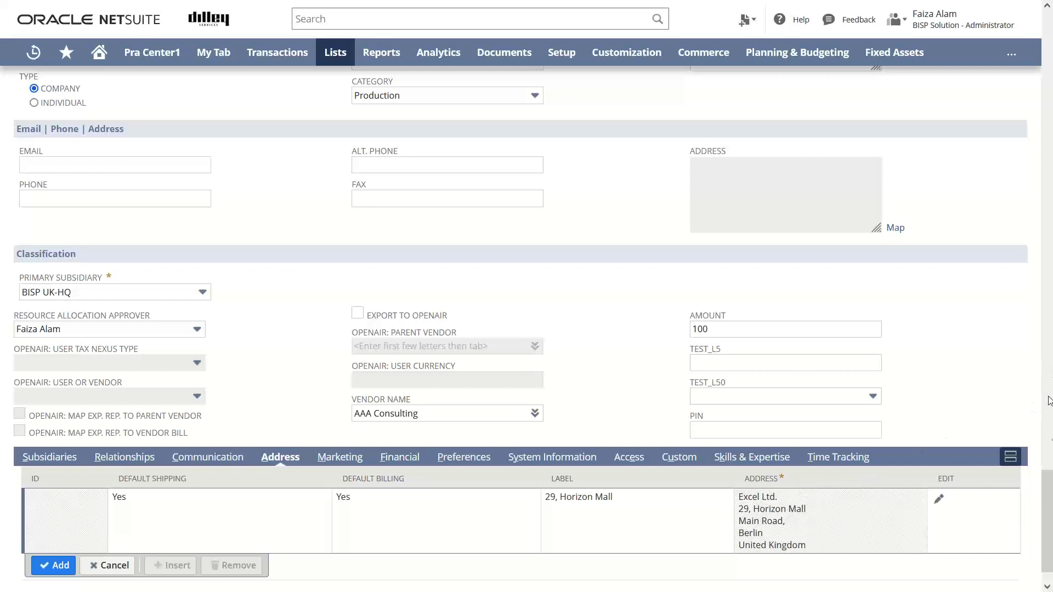
Save the new Excel Ltd. vendor record, creating VEN001063.
{"action": "left_click_drag", "start_coordinate": [1043, 500], "coordinate": [1048, 454]}
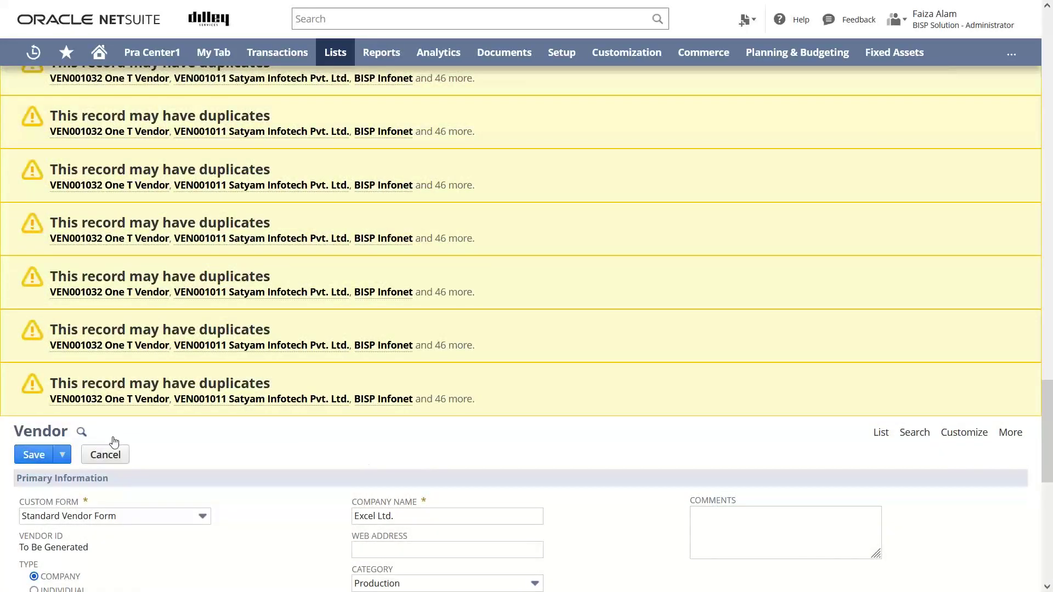
{"action": "left_click", "coordinate": [32, 455]}
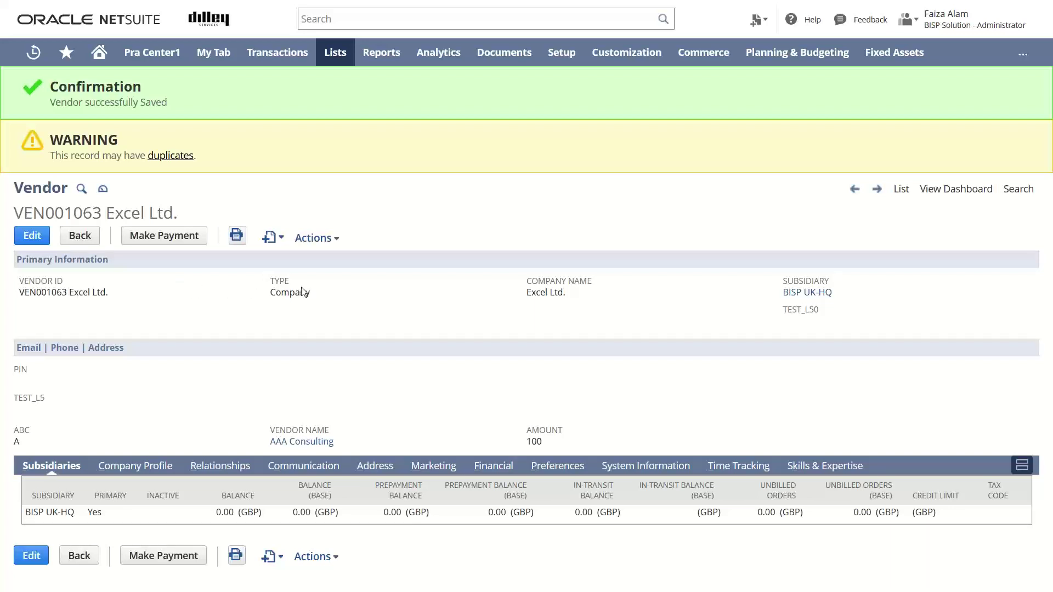
Reopen the Excel Ltd. vendor record from the list of all vendors.
{"action": "left_click", "coordinate": [901, 190]}
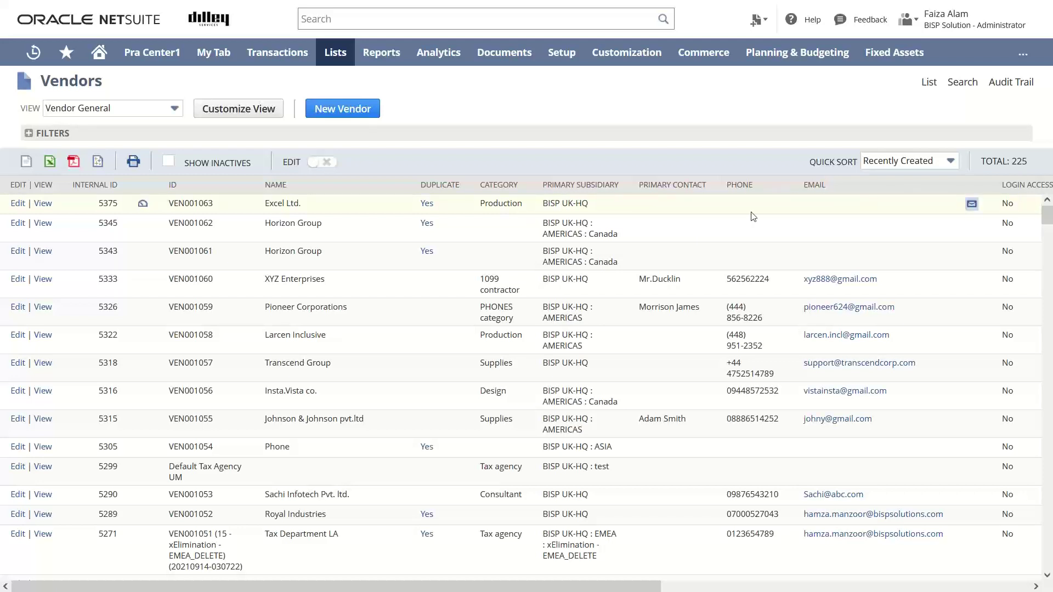
{"action": "left_click", "coordinate": [43, 206]}
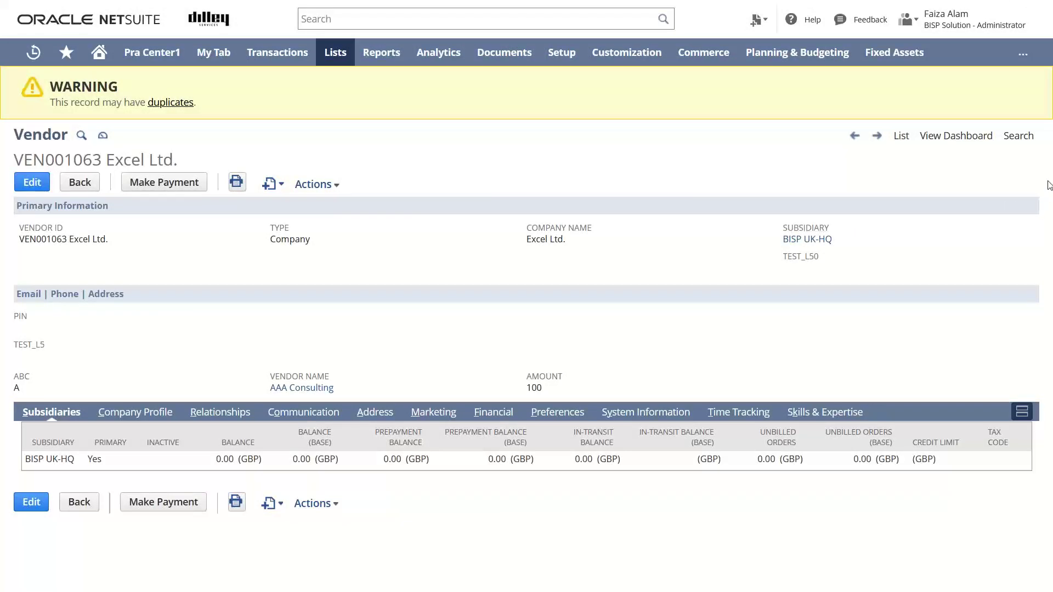
{"action": "triple_click", "coordinate": [1049, 208]}
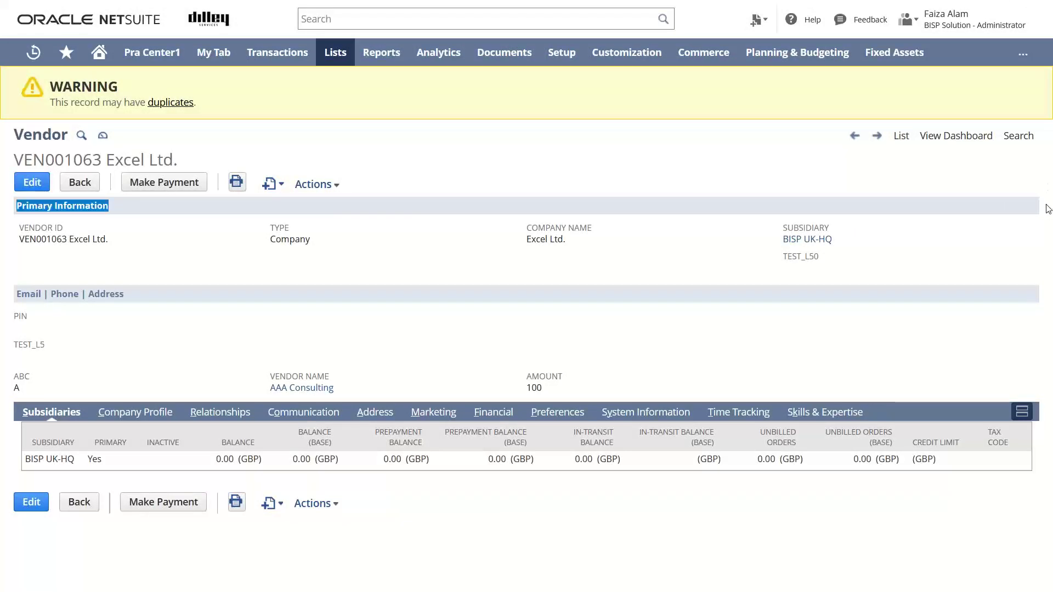
{"action": "left_click", "coordinate": [656, 259]}
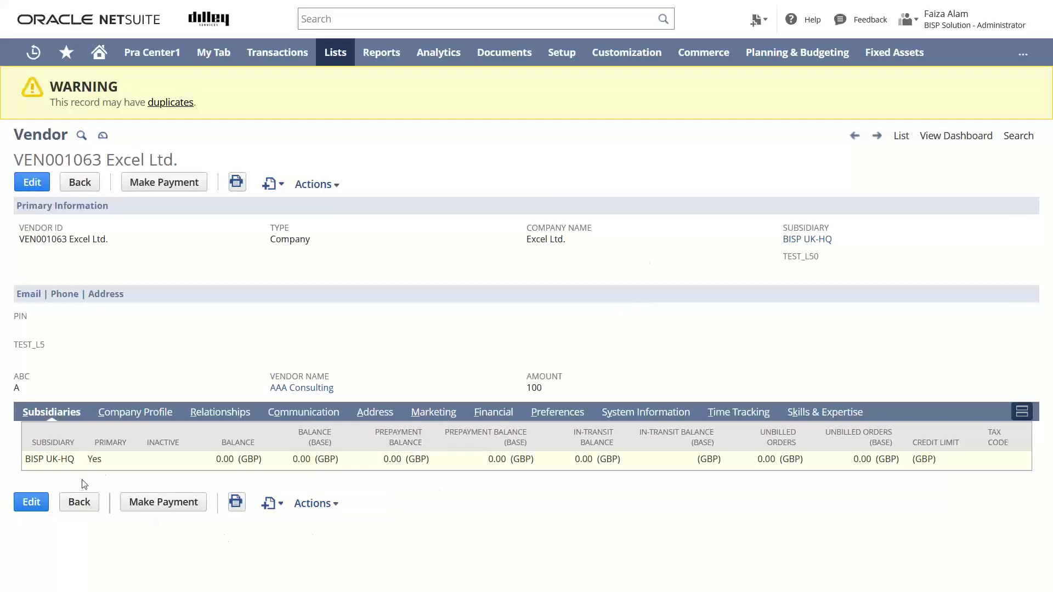
Review the Company Profile, Relationships, Communication and Address subtabs, ending on address 11162.
{"action": "left_click", "coordinate": [158, 416]}
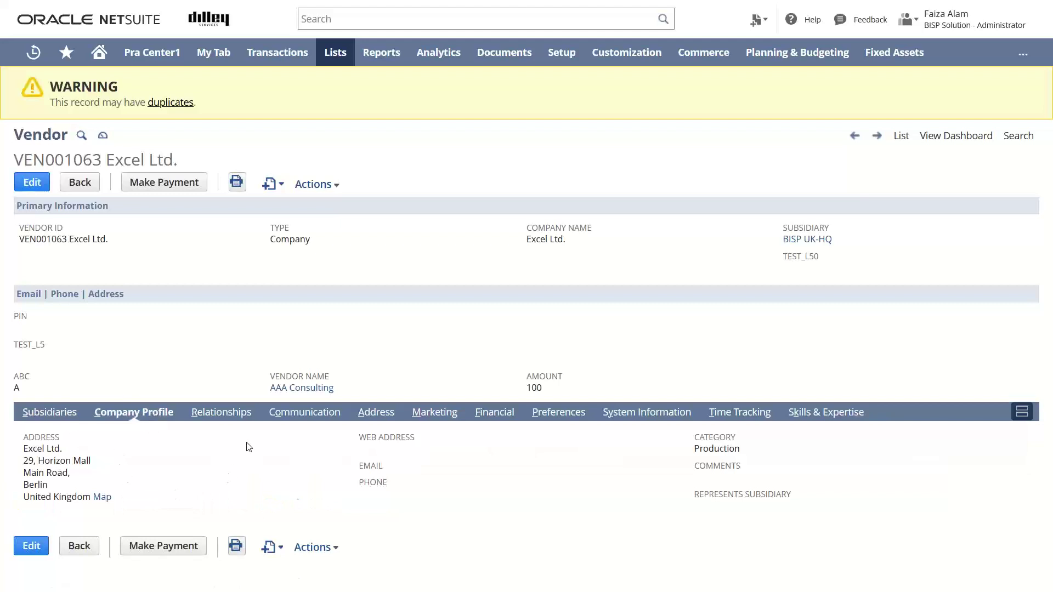
{"action": "left_click", "coordinate": [244, 418]}
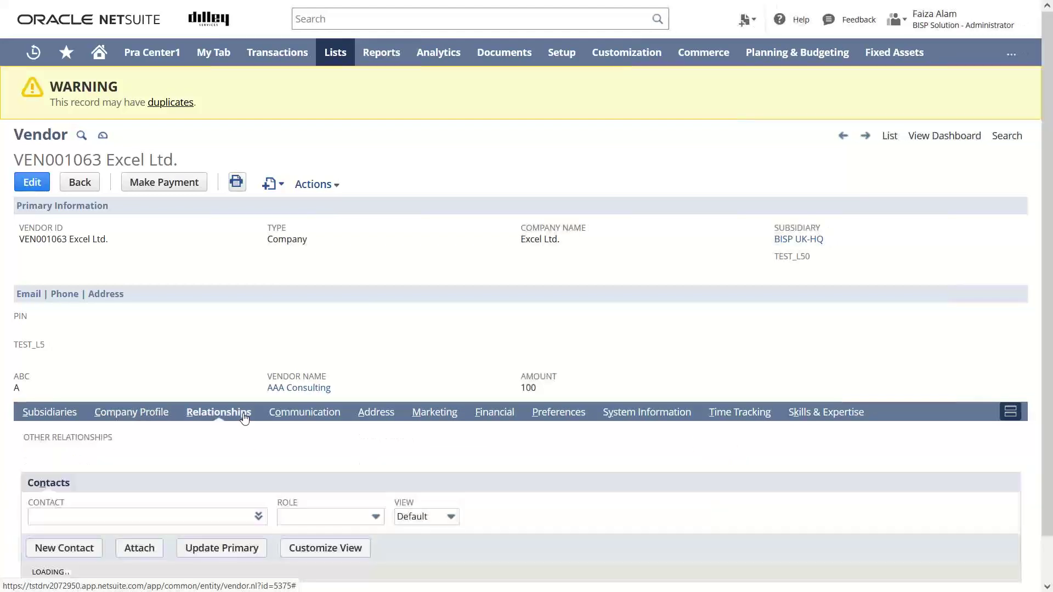
{"action": "left_click", "coordinate": [294, 416]}
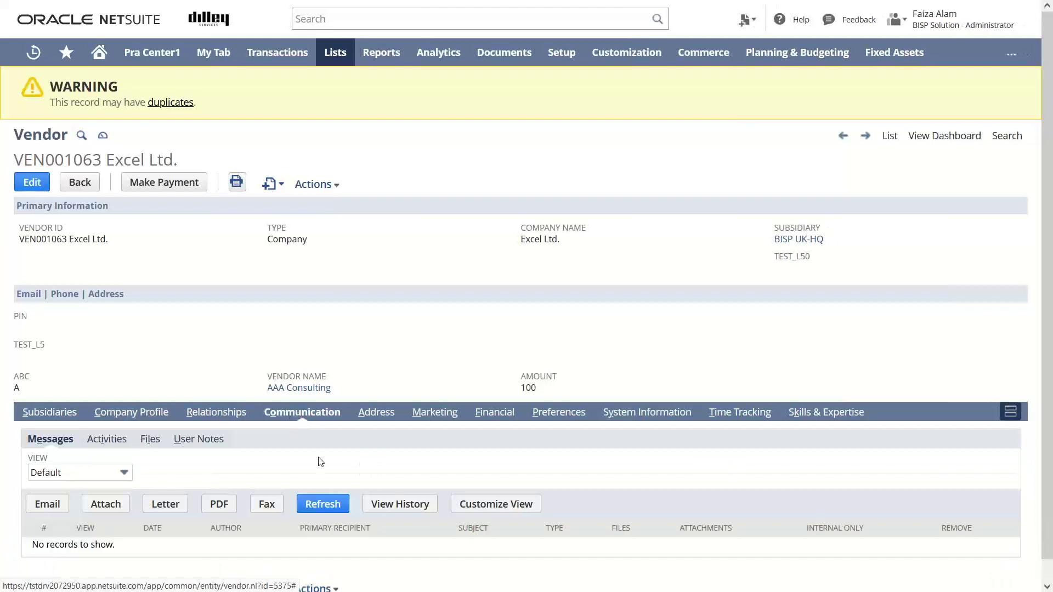
{"action": "left_click", "coordinate": [379, 415]}
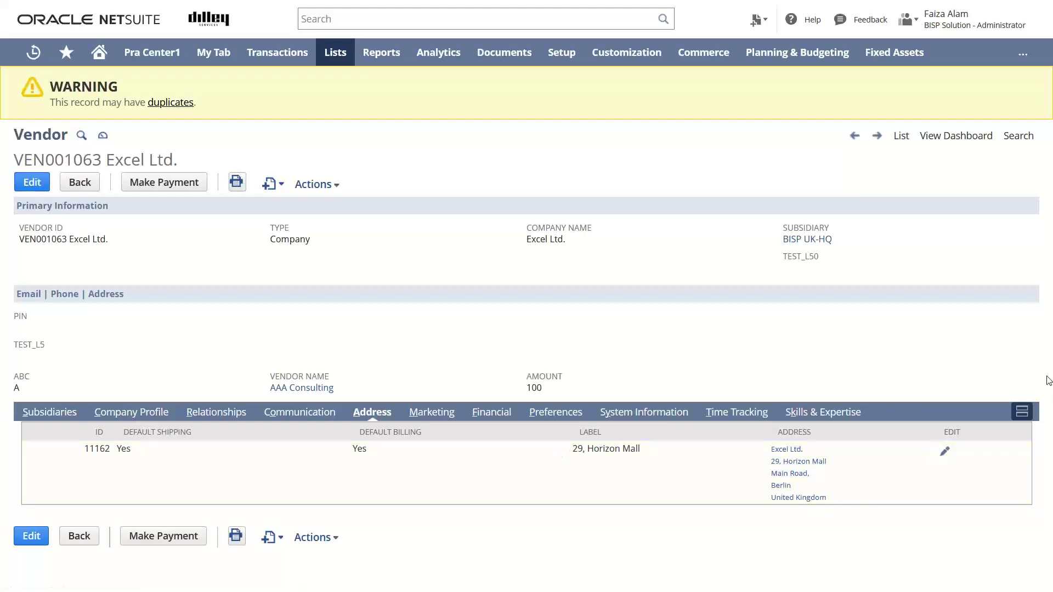
{"action": "left_click_drag", "start_coordinate": [1050, 305], "coordinate": [553, 363]}
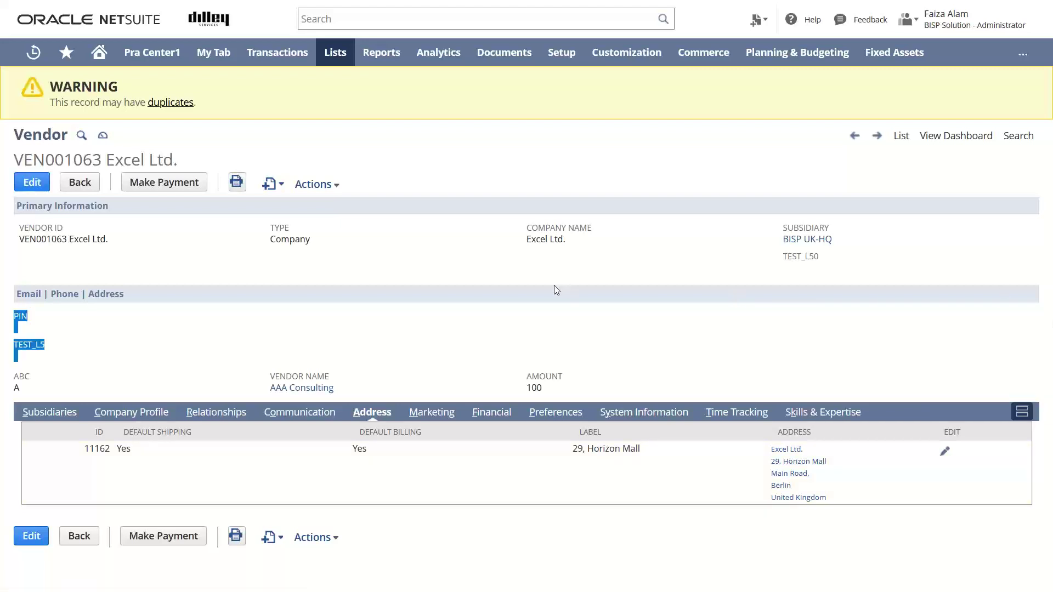
{"action": "left_click", "coordinate": [456, 162]}
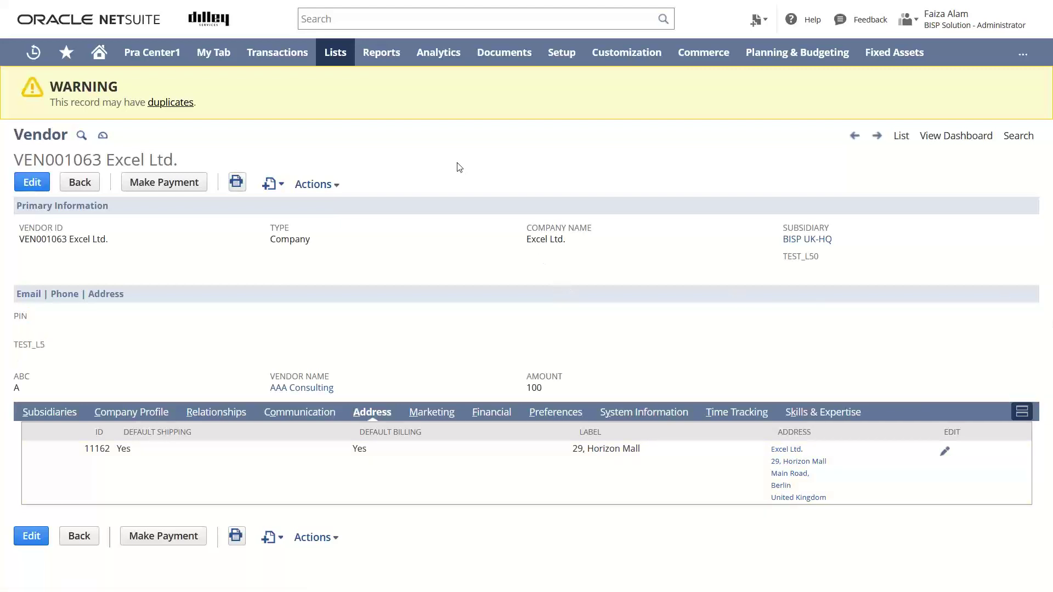
Show the Create New record-type dropdown beside the vendor's Actions menu.
{"action": "mouse_move", "coordinate": [152, 68]}
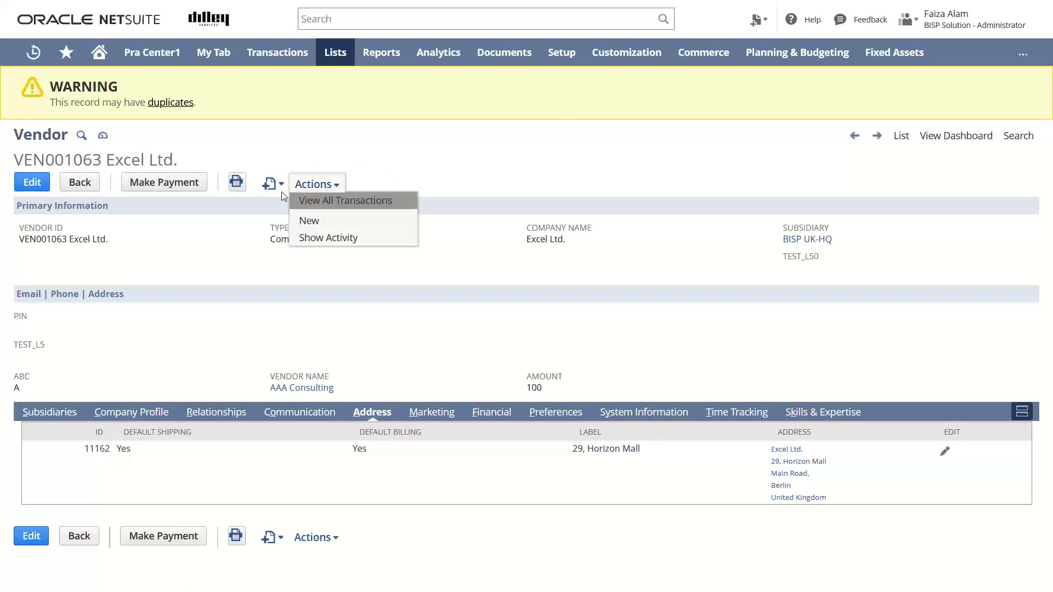
{"action": "mouse_move", "coordinate": [282, 184]}
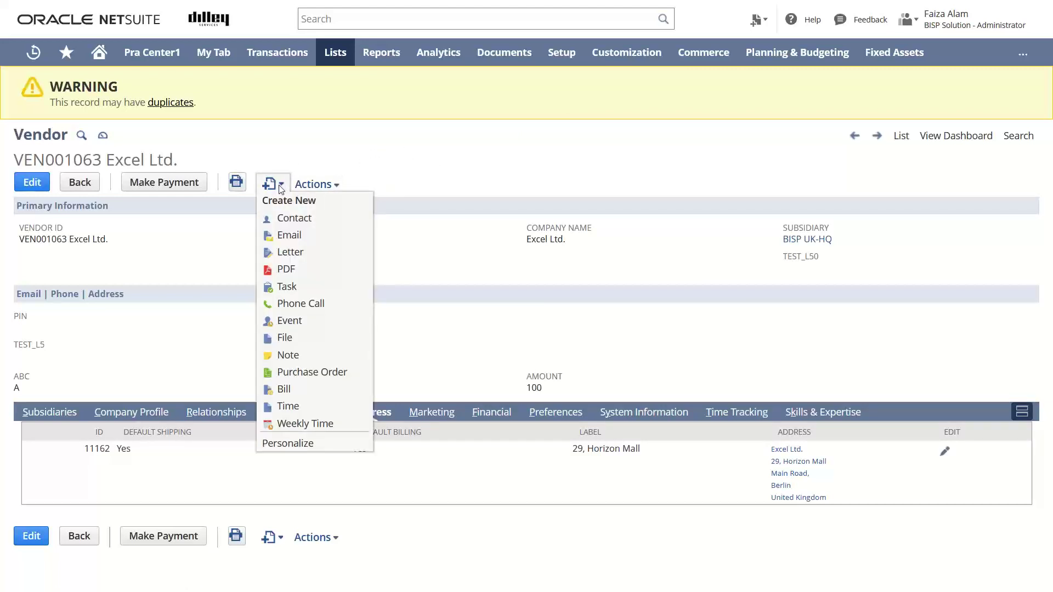
Start a new contact for Excel Ltd. with title Mr. and the contact's first and last name.
{"action": "left_click", "coordinate": [289, 220]}
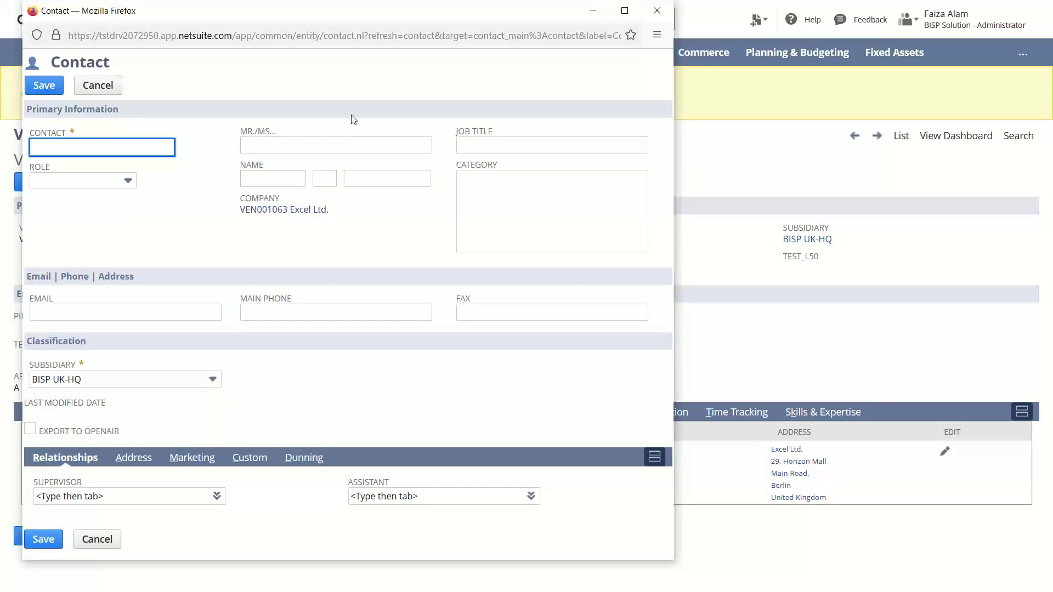
{"action": "left_click", "coordinate": [249, 144]}
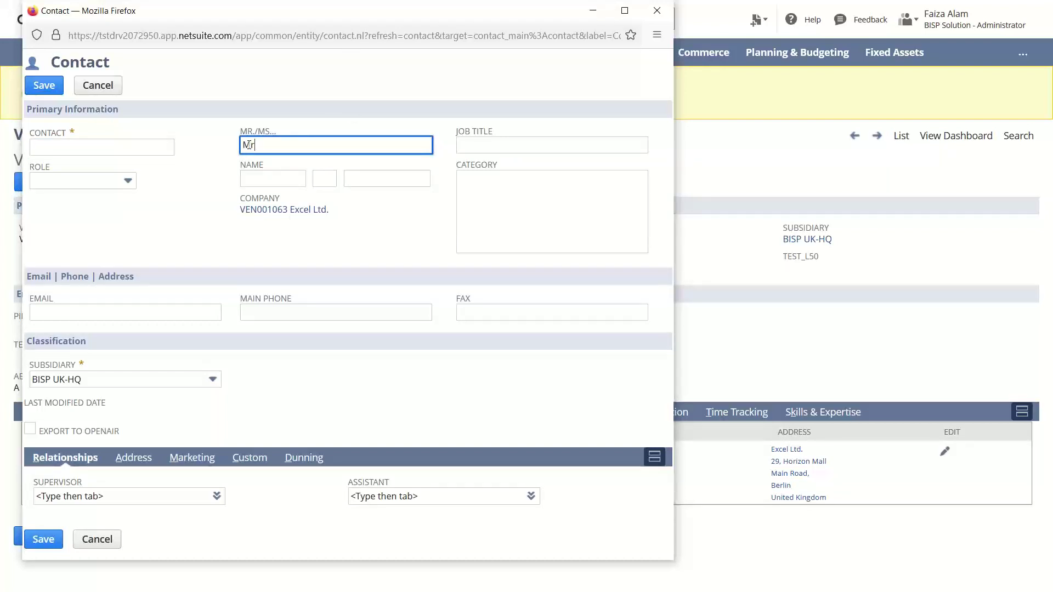
{"action": "left_click", "coordinate": [263, 173]}
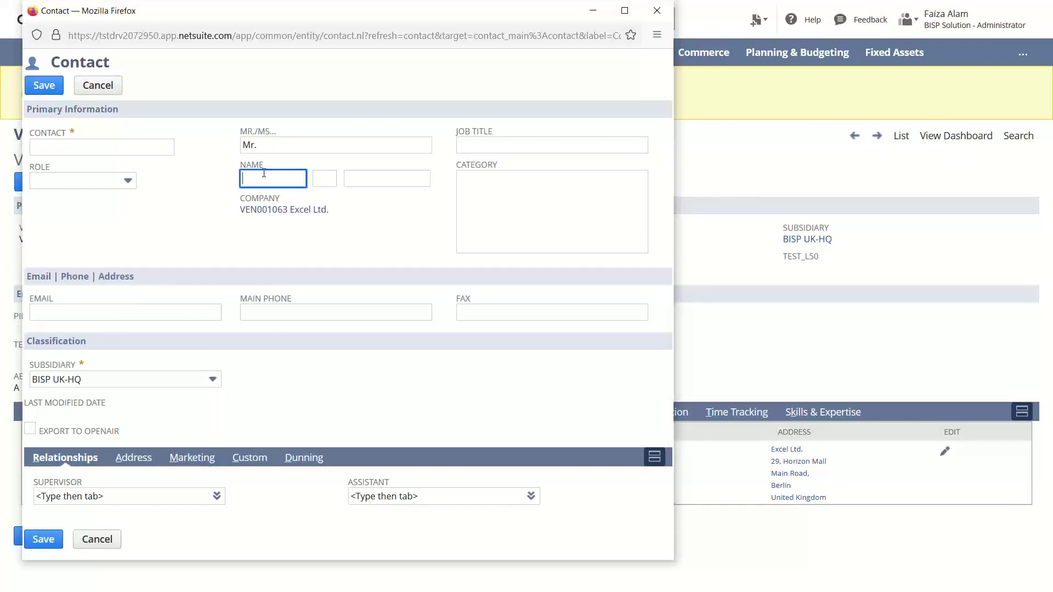
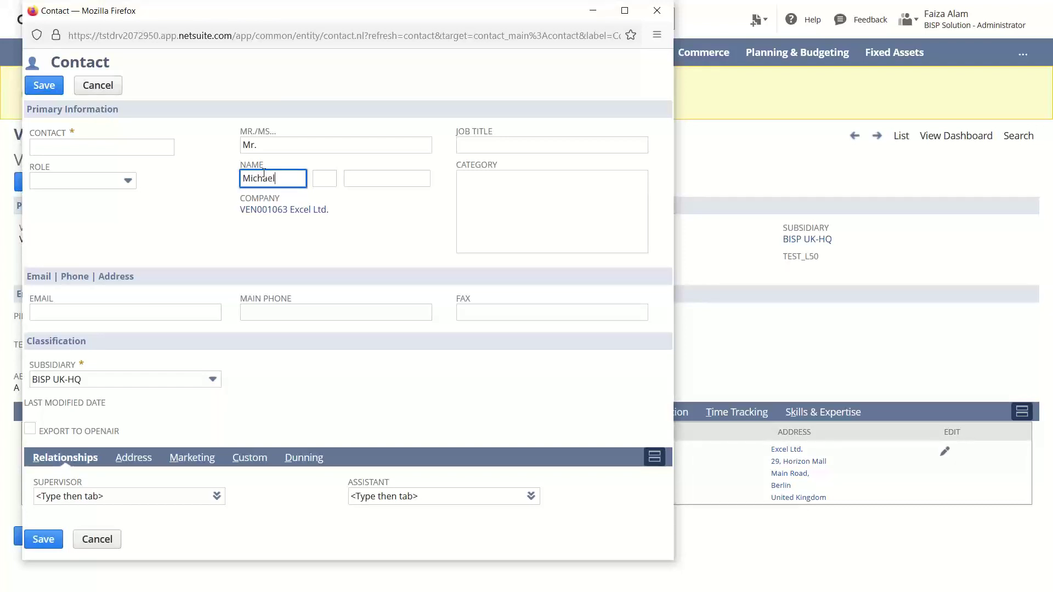
{"action": "left_click", "coordinate": [357, 180]}
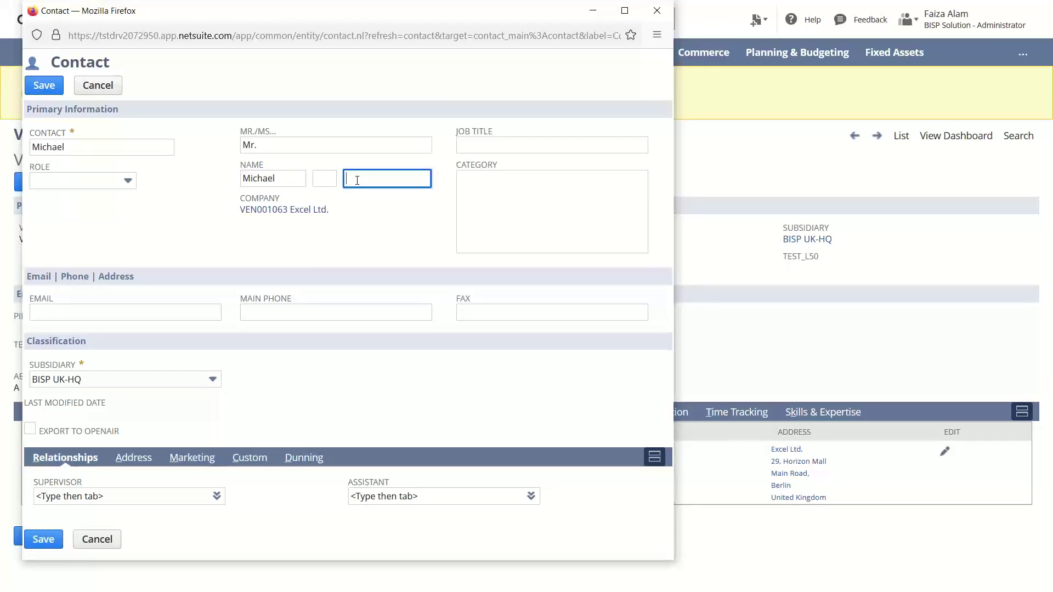
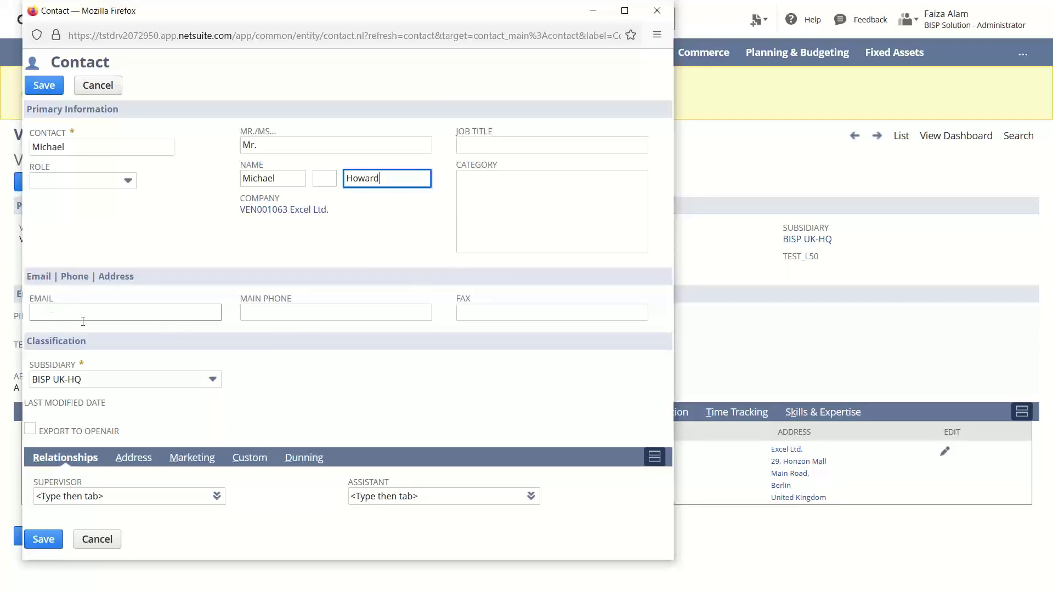
Enter the contact's main phone number and check its Address subtab.
{"action": "left_click", "coordinate": [250, 313]}
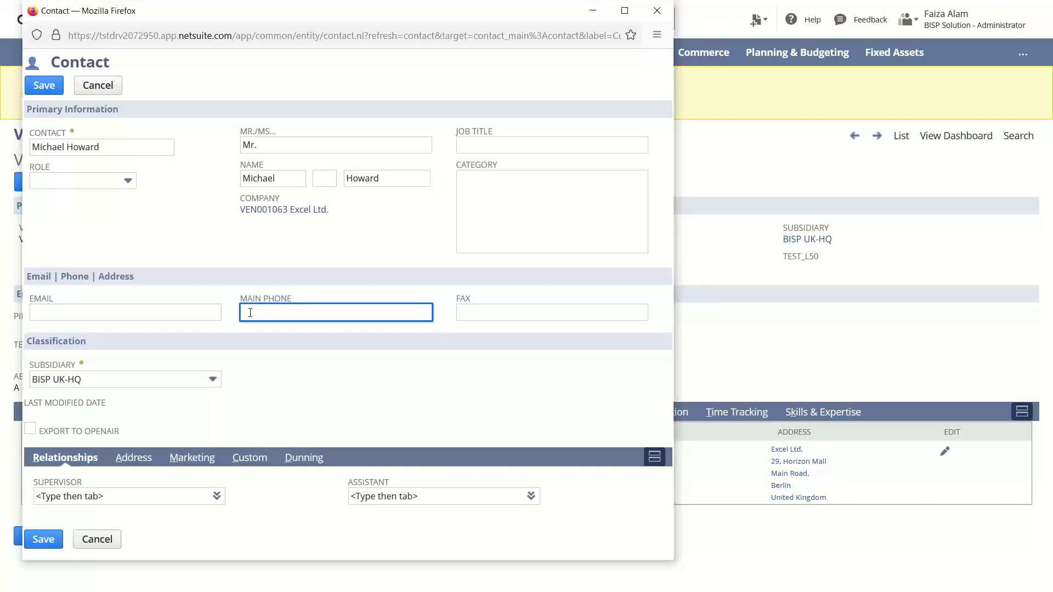
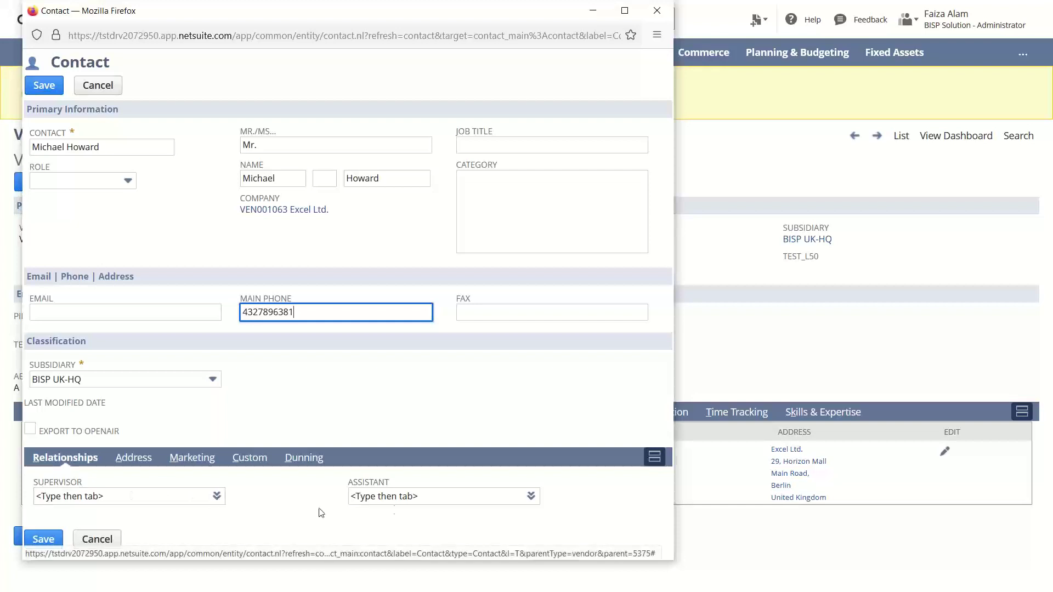
{"action": "left_click", "coordinate": [144, 459]}
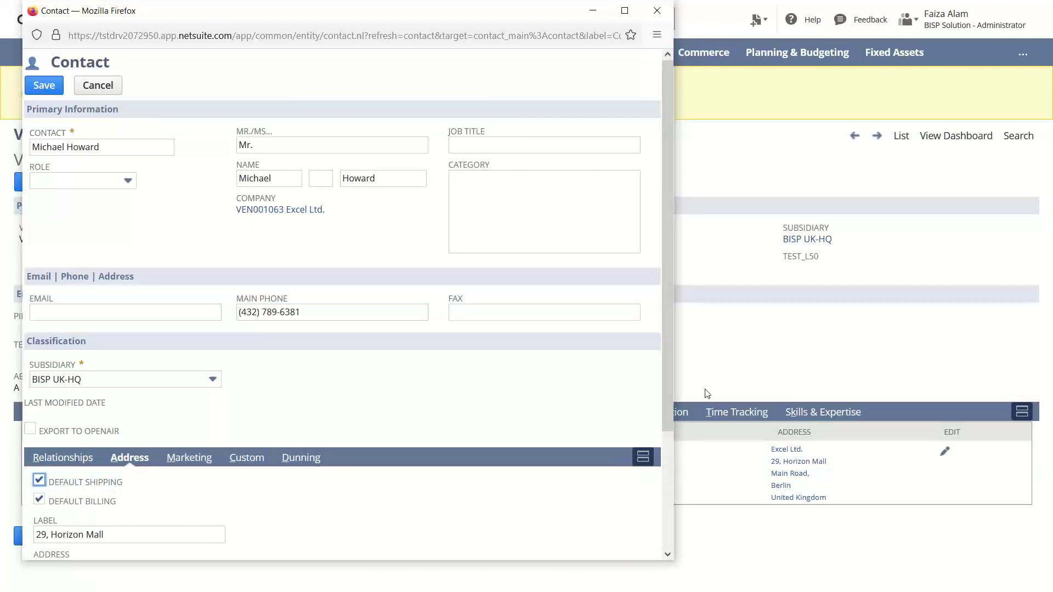
{"action": "mouse_move", "coordinate": [668, 348]}
{"action": "left_mouse_down"}
{"action": "mouse_move", "coordinate": [667, 419]}
{"action": "mouse_move", "coordinate": [663, 337]}
{"action": "left_mouse_up"}
Save the new contact, then reopen Excel Ltd. from the Vendors list.
{"action": "left_click", "coordinate": [44, 86]}
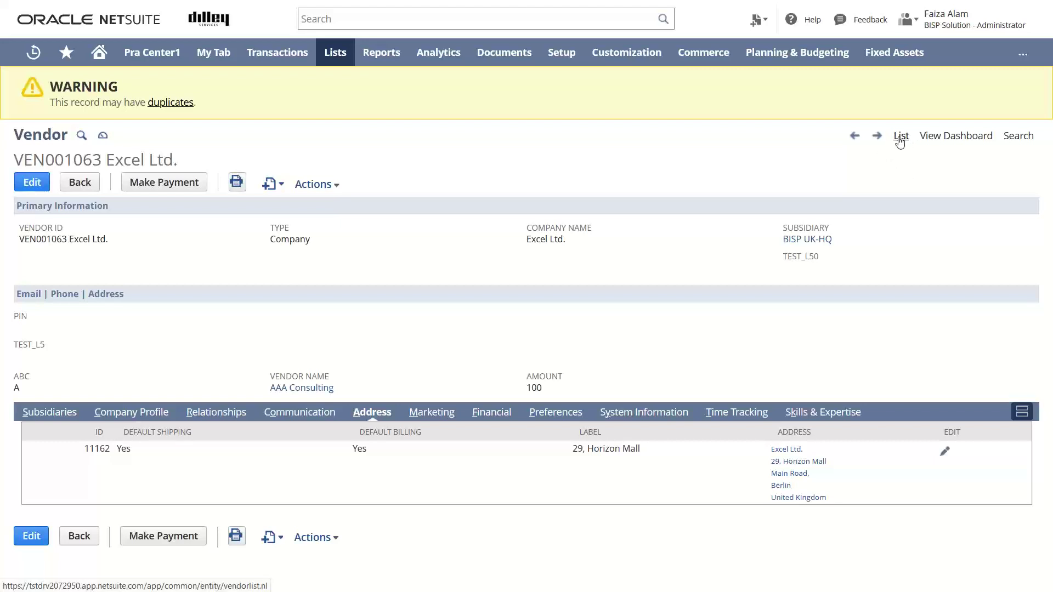
{"action": "left_click", "coordinate": [900, 137]}
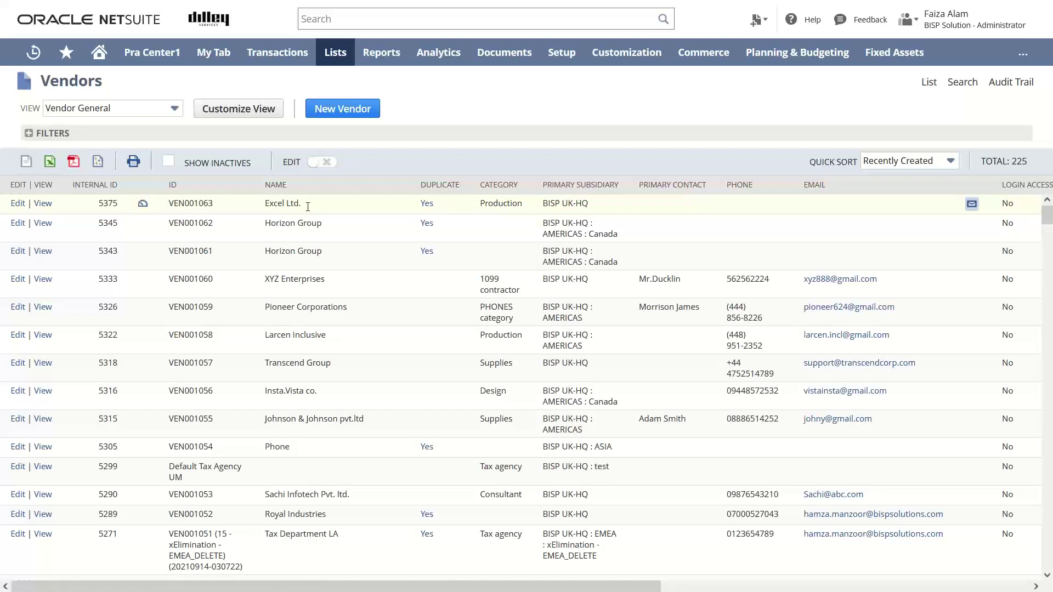
{"action": "left_click", "coordinate": [38, 208]}
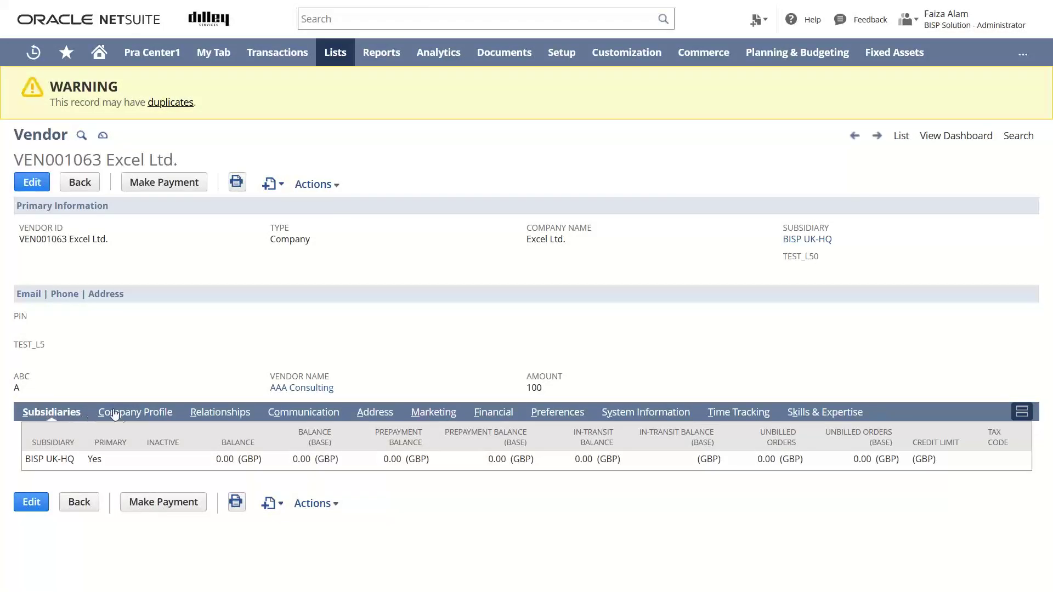
Confirm the Relationships contacts sublist shows the new contact with its main phone number.
{"action": "left_click", "coordinate": [218, 414]}
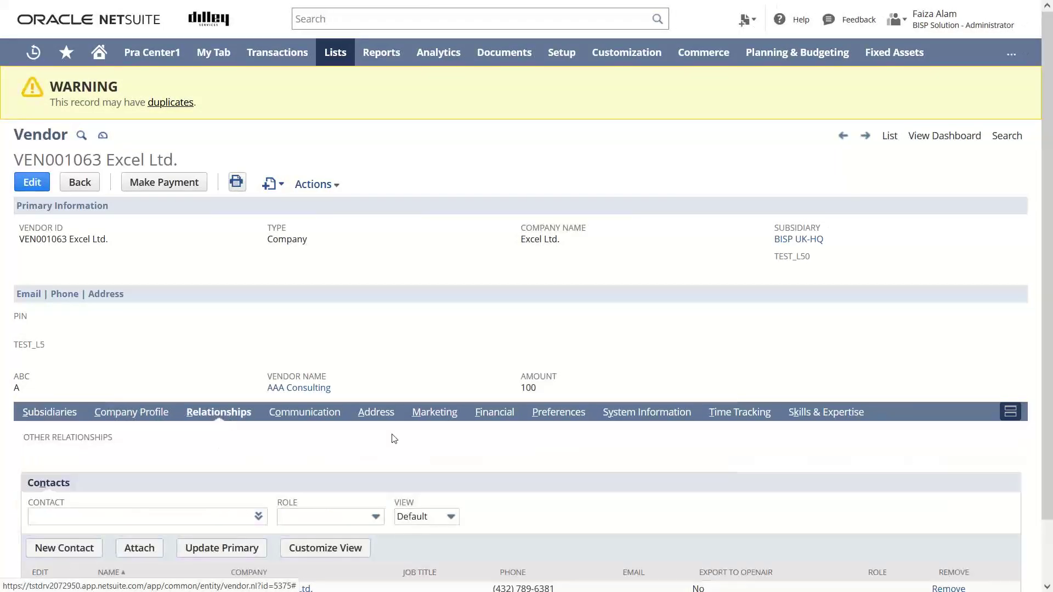
{"action": "scroll", "coordinate": [1043, 452], "scroll_direction": "down", "scroll_amount": 1}
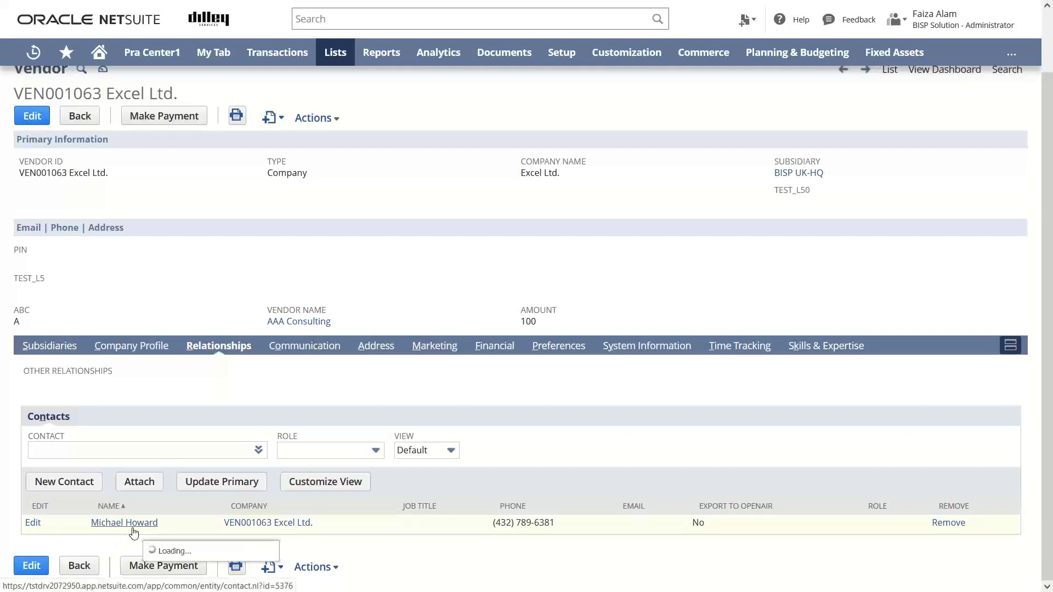
{"action": "mouse_move", "coordinate": [133, 531]}
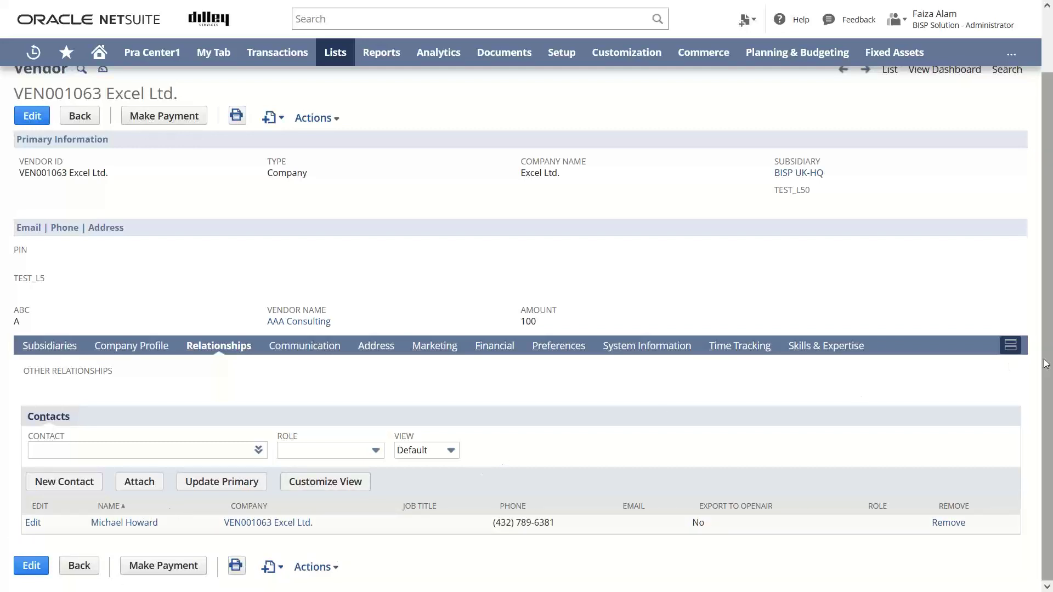
{"action": "mouse_move", "coordinate": [1046, 364]}
{"action": "left_mouse_down"}
{"action": "mouse_move", "coordinate": [1050, 302]}
{"action": "mouse_move", "coordinate": [1051, 366]}
{"action": "left_mouse_up"}
{"action": "left_click_drag", "start_coordinate": [1048, 363], "coordinate": [1046, 330]}
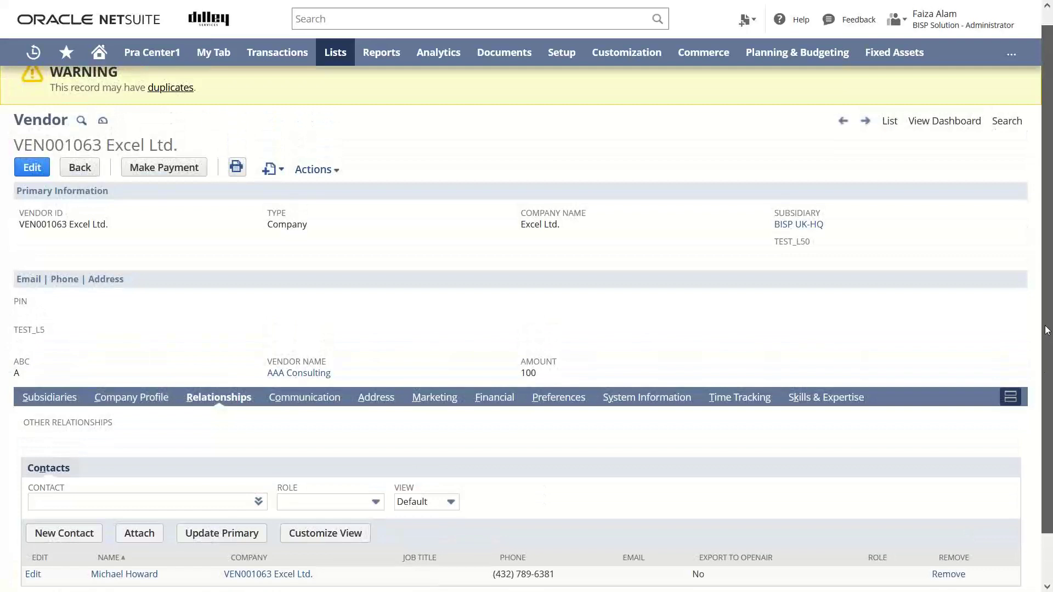